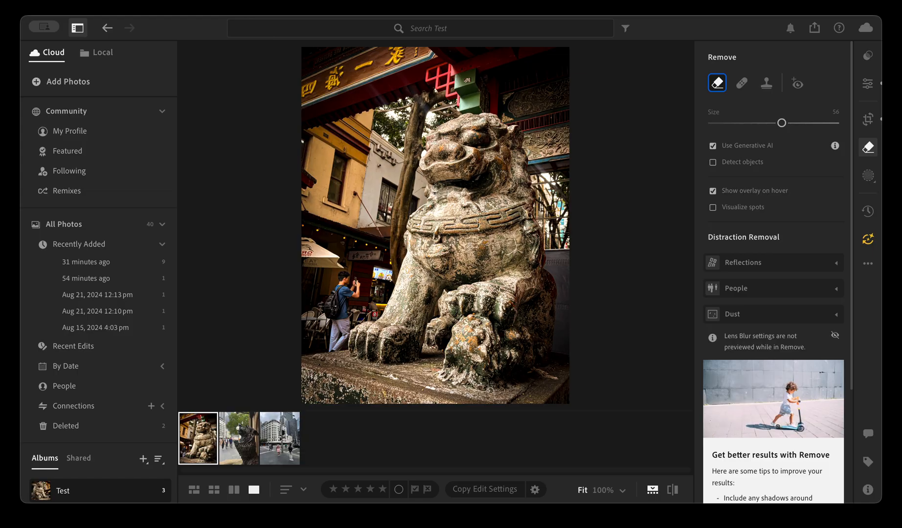
# Set the Remove brush size to 21, paint over the person beside the statue, and remove them with generative fill
pyautogui.moveTo(781, 123); pyautogui.dragTo(737, 123)
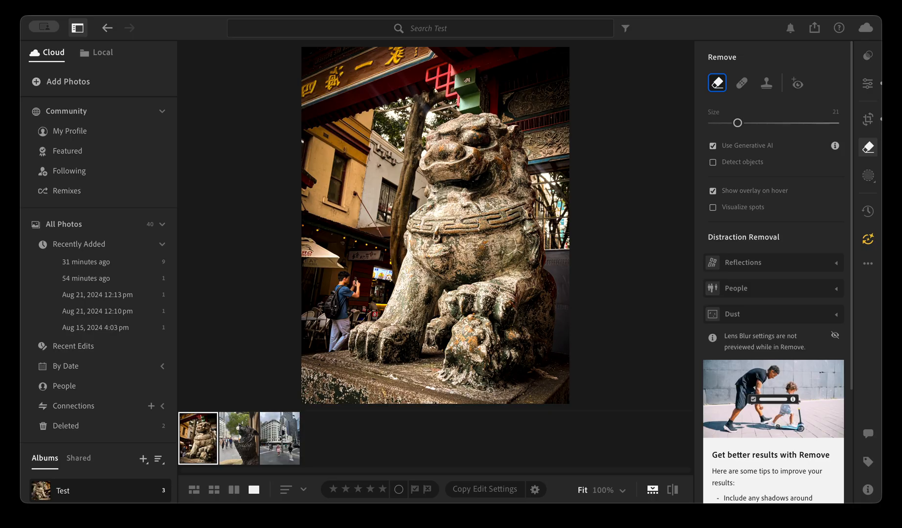
pyautogui.moveTo(335, 292)
pyautogui.mouseDown()
pyautogui.moveTo(334, 342)
pyautogui.moveTo(354, 284)
pyautogui.mouseUp()
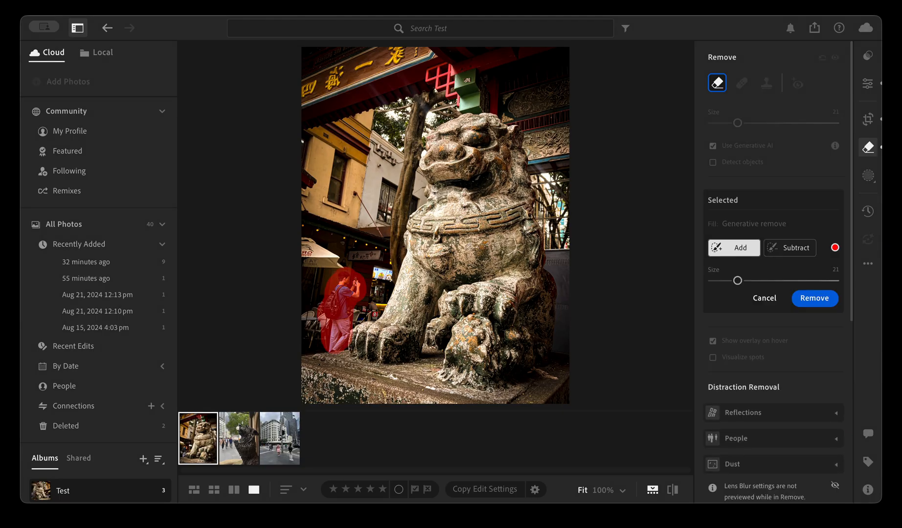
pyautogui.click(828, 300)
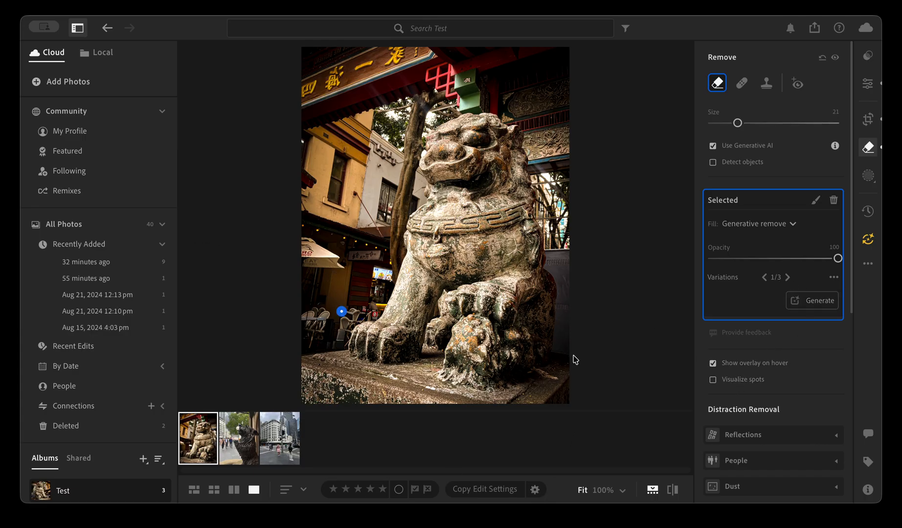
pyautogui.click(619, 489)
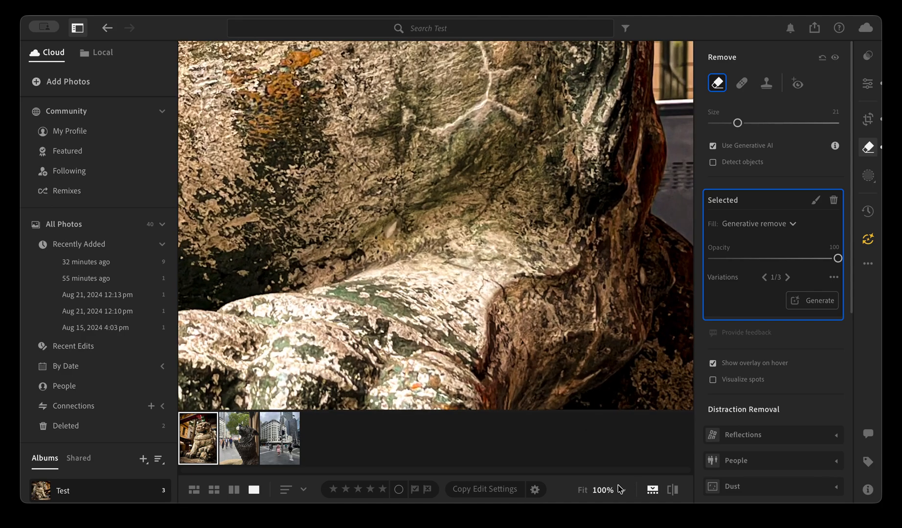
pyautogui.press('[')
pyautogui.moveTo(535, 350); pyautogui.dragTo(499, 340)
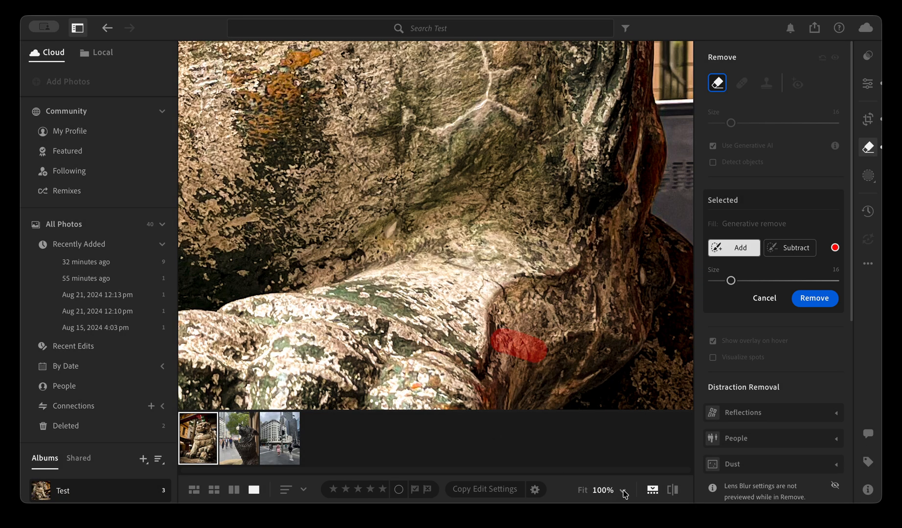
pyautogui.press('z')
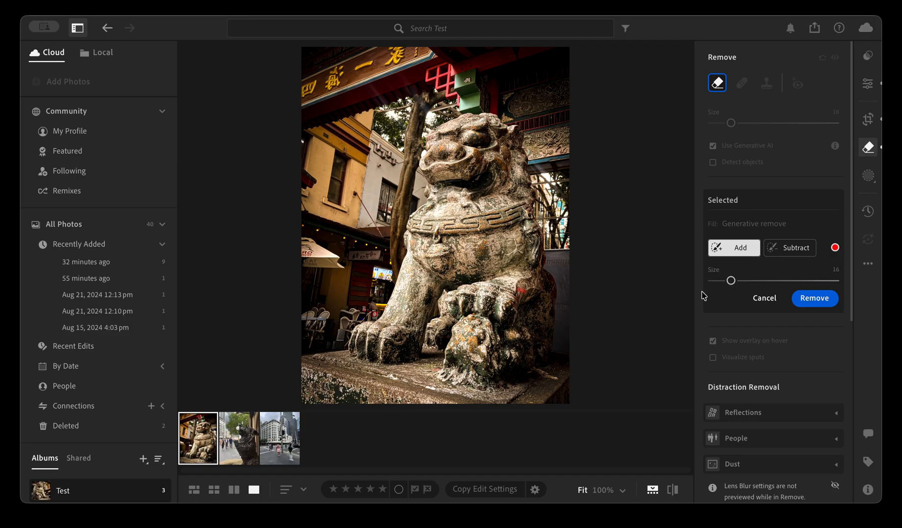
pyautogui.click(757, 297)
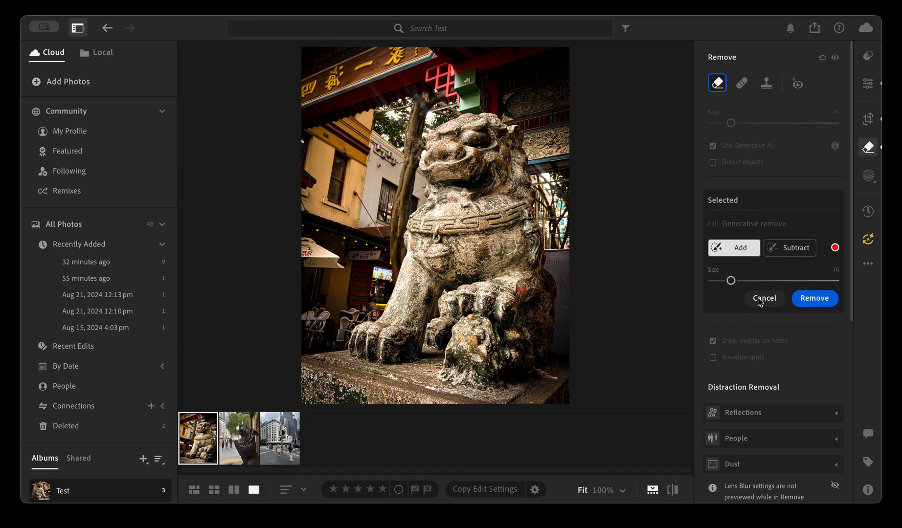
# Compare the generated variations of the person removal and delete that removal spot
pyautogui.click(342, 312)
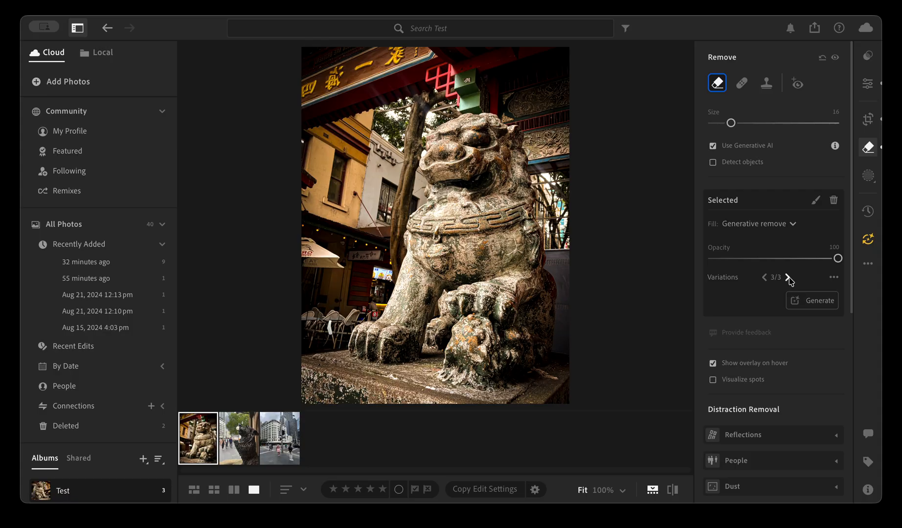
pyautogui.click(765, 277)
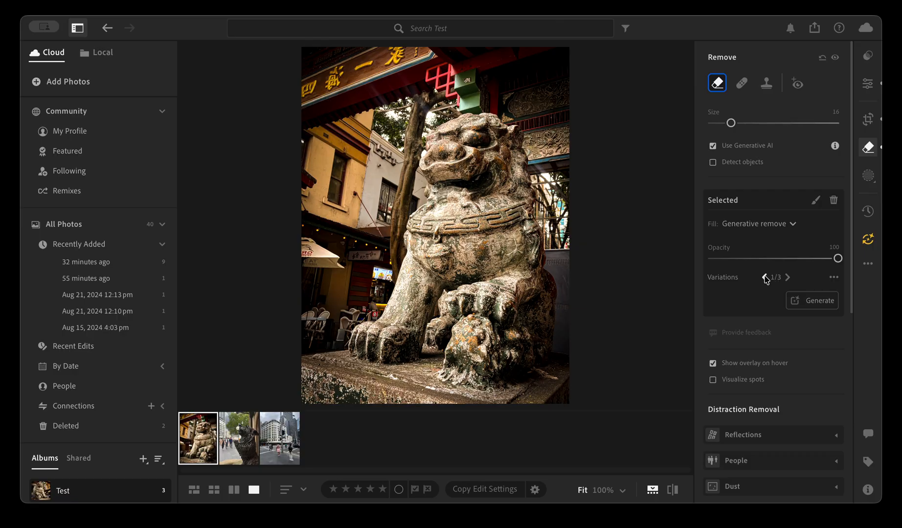
pyautogui.click(833, 200)
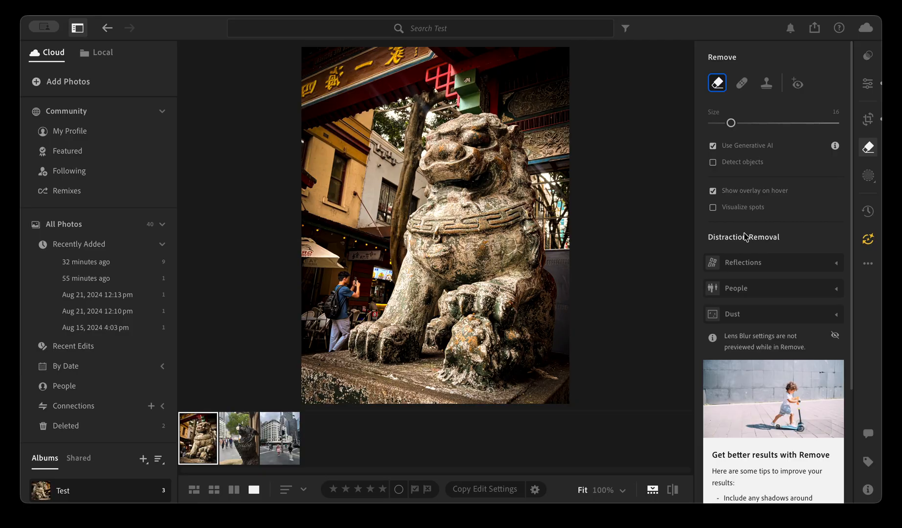
# Try removing the detected people with People distraction removal, inspect the filled area, and reset that removal
pyautogui.click(742, 293)
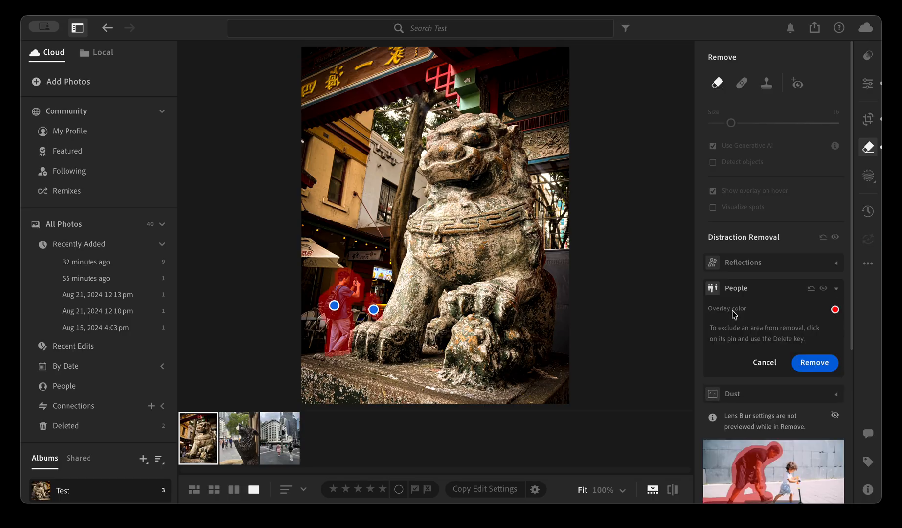
pyautogui.click(826, 367)
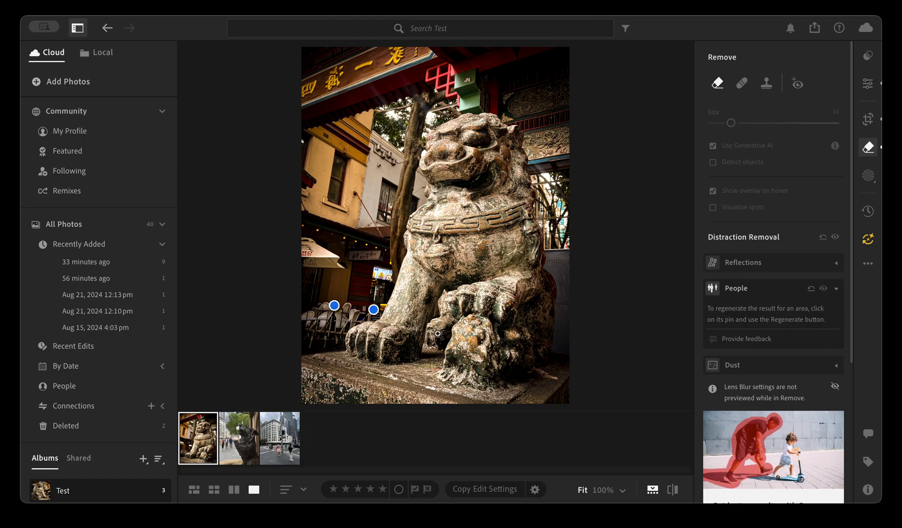
pyautogui.click(367, 327)
pyautogui.moveTo(346, 301); pyautogui.dragTo(533, 328)
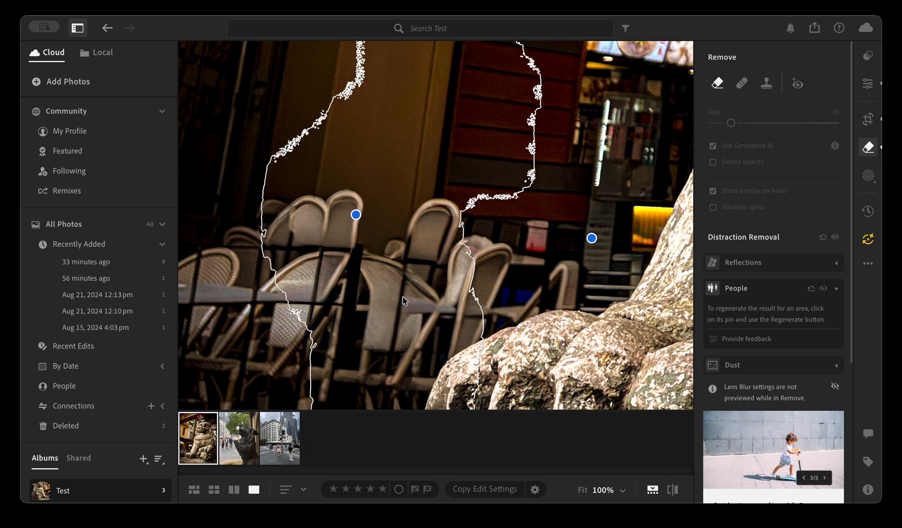
pyautogui.click(552, 291)
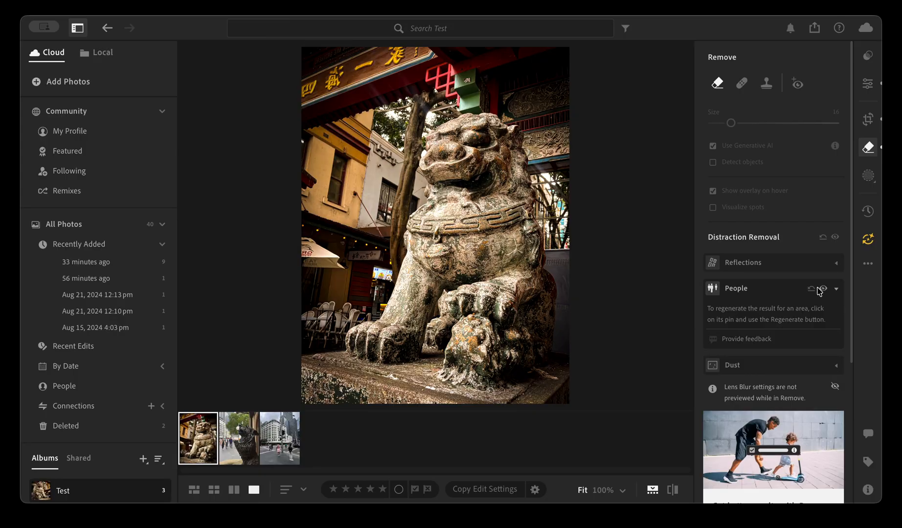
pyautogui.click(835, 291)
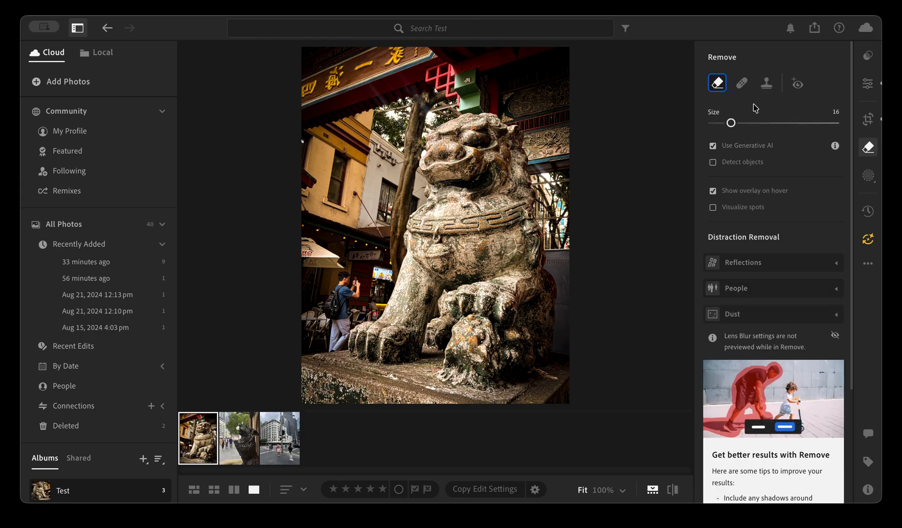
# Remove the person beside the statue using a size 9 generative Remove brush, and generate further variations of the fill
pyautogui.moveTo(730, 123); pyautogui.dragTo(722, 126)
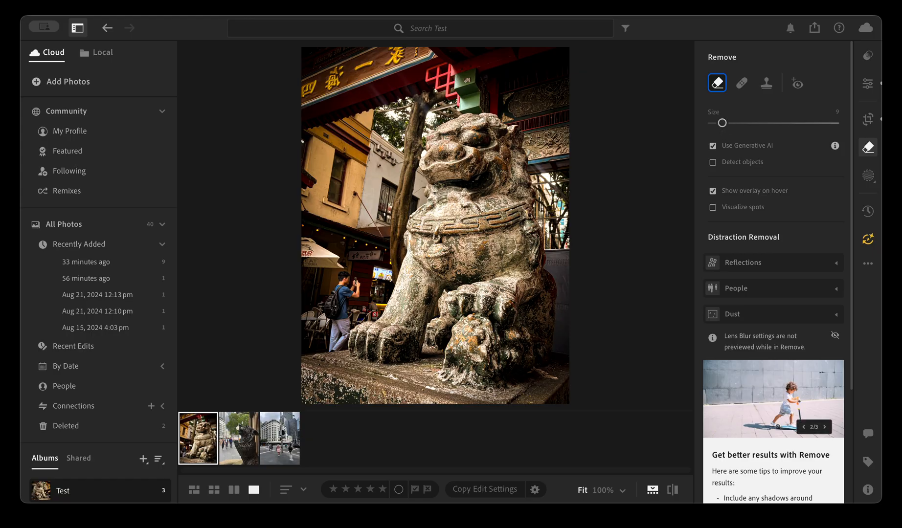
pyautogui.moveTo(336, 317); pyautogui.dragTo(333, 308)
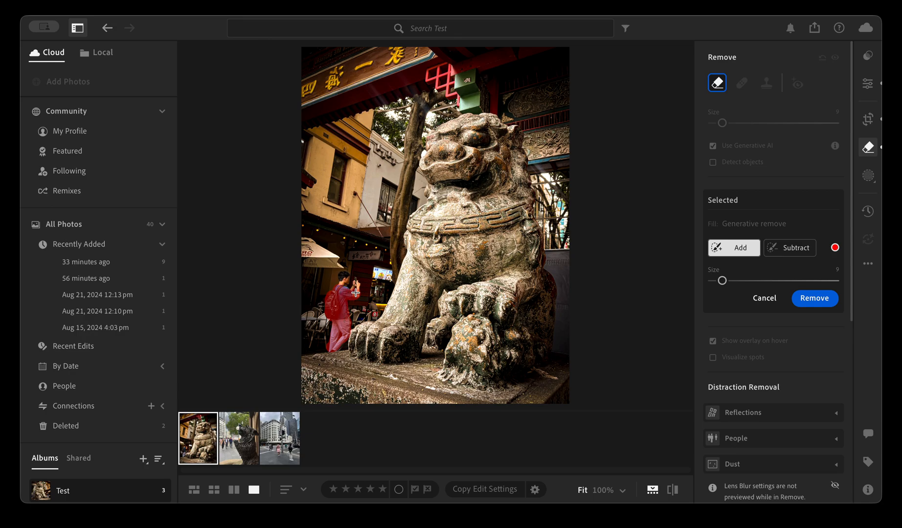
pyautogui.moveTo(346, 289); pyautogui.dragTo(342, 278)
pyautogui.click(821, 300)
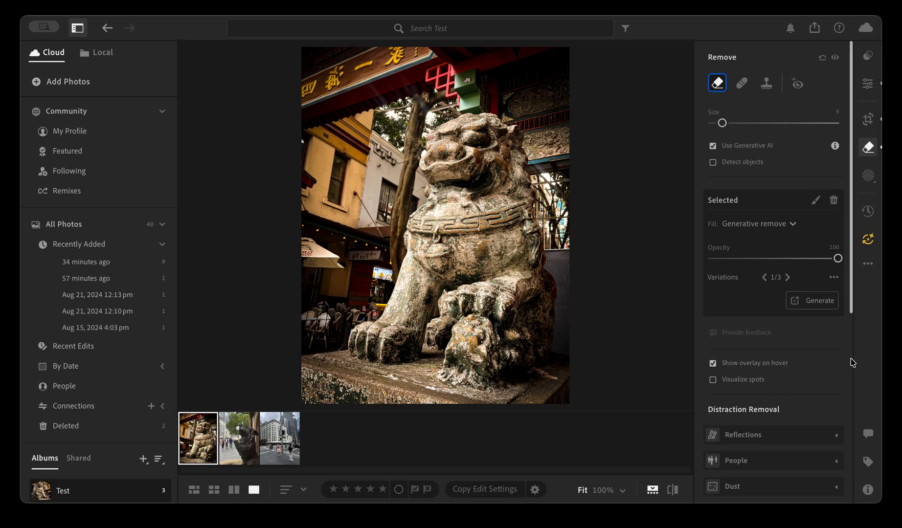
pyautogui.click(787, 278)
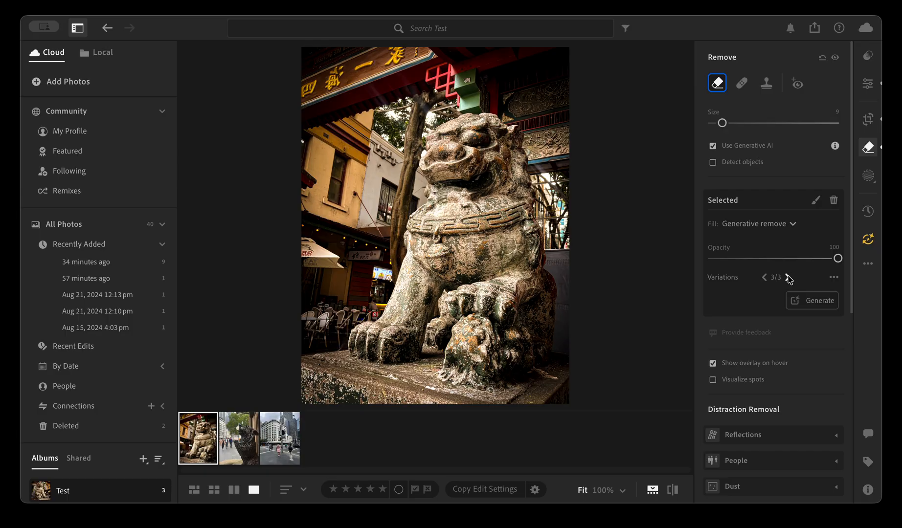
pyautogui.click(825, 307)
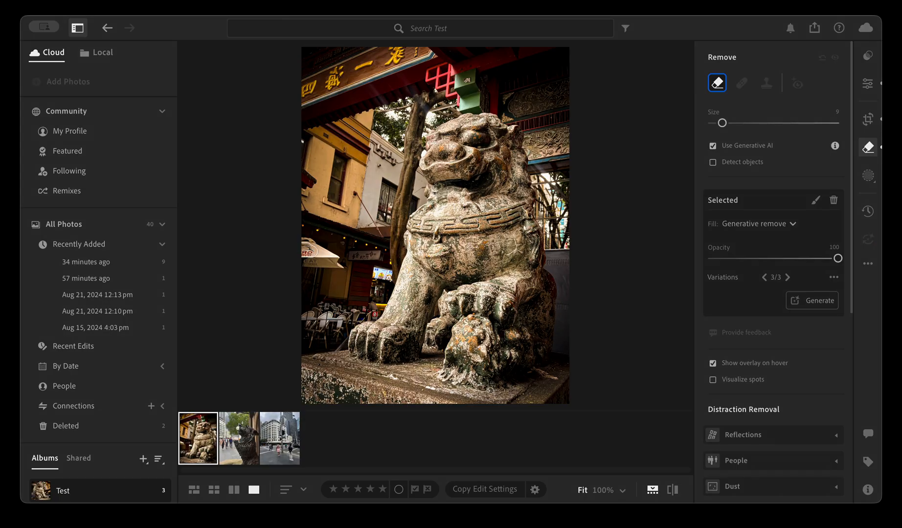
# Remove the lettering from the umbrella's top and lower edge and the small distraction beside the statue's front paw with generative remove
pyautogui.click(309, 249)
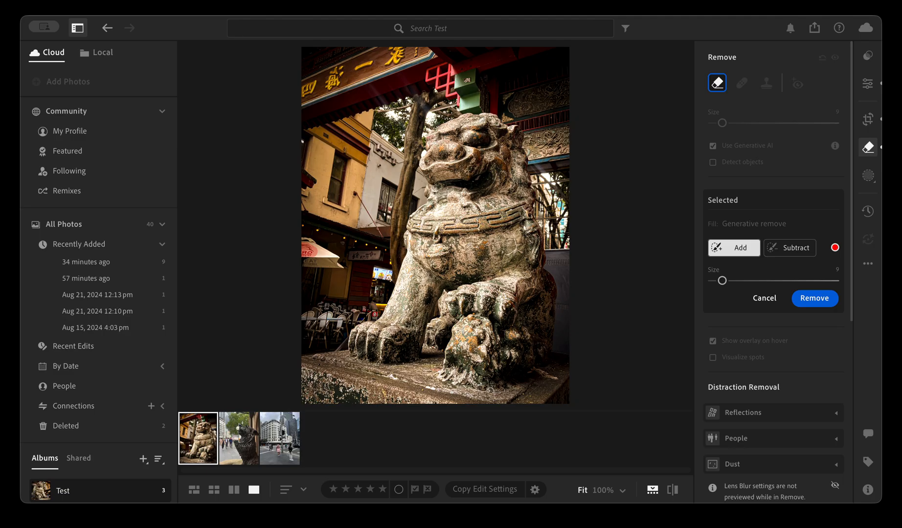
pyautogui.click(810, 300)
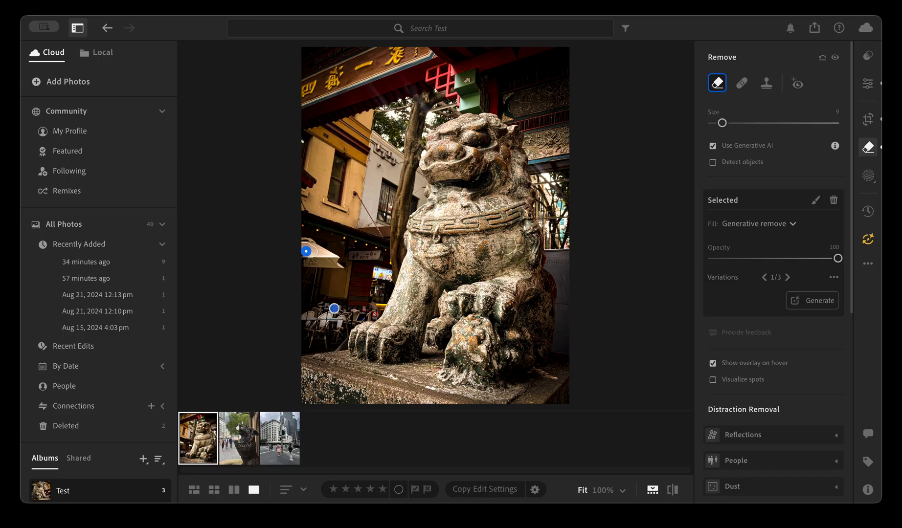
pyautogui.moveTo(317, 262); pyautogui.dragTo(303, 263)
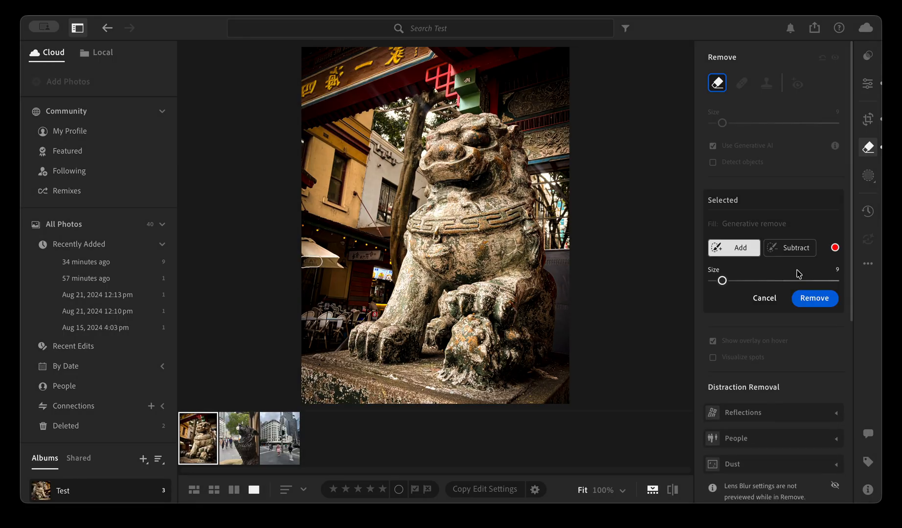
pyautogui.click(822, 304)
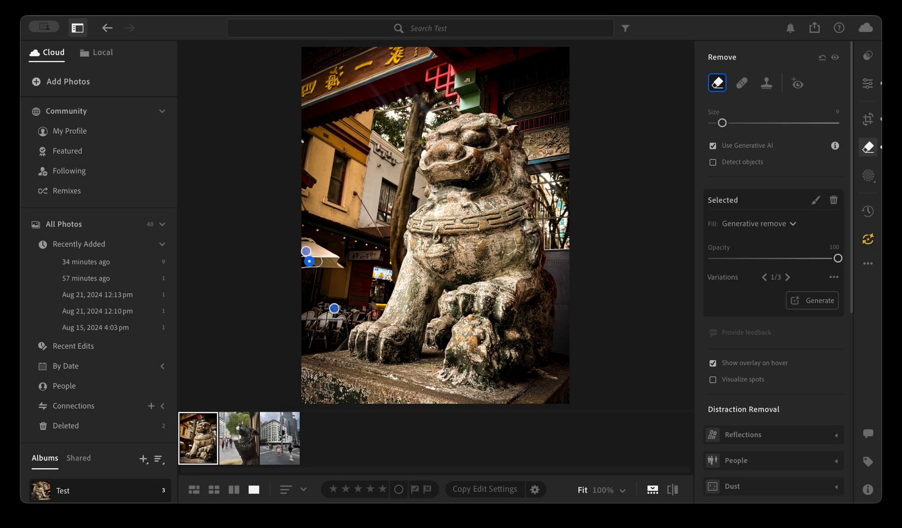
pyautogui.click(373, 314)
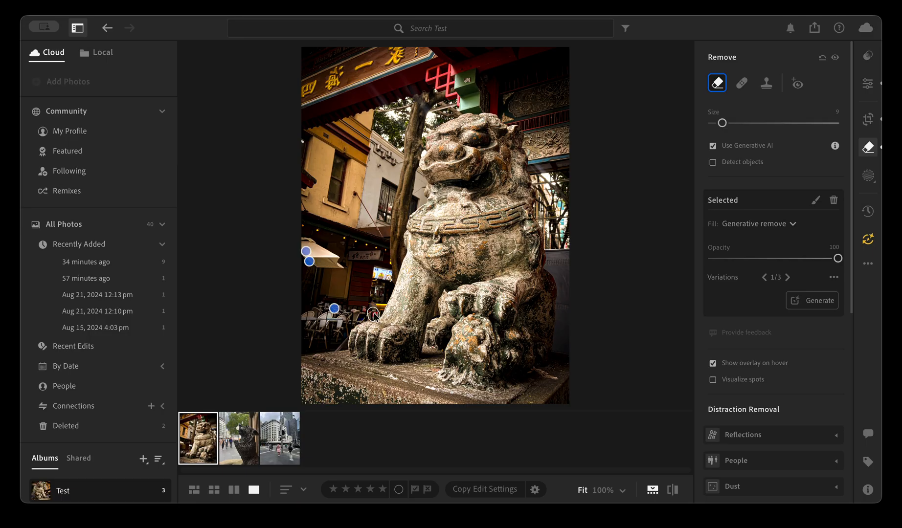
pyautogui.click(826, 300)
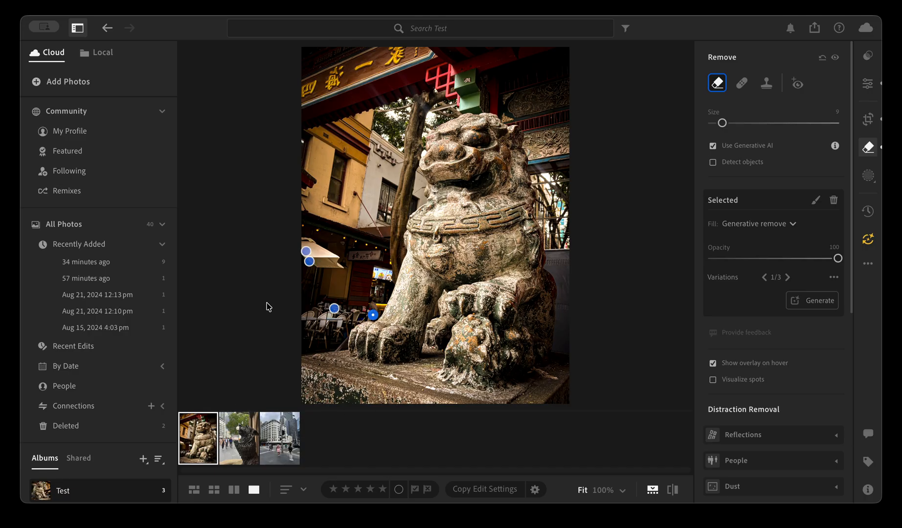
pyautogui.scroll(-3, 801, 376)
pyautogui.scroll(3, 801, 376)
pyautogui.scroll(-5, 801, 376)
pyautogui.scroll(5, 801, 376)
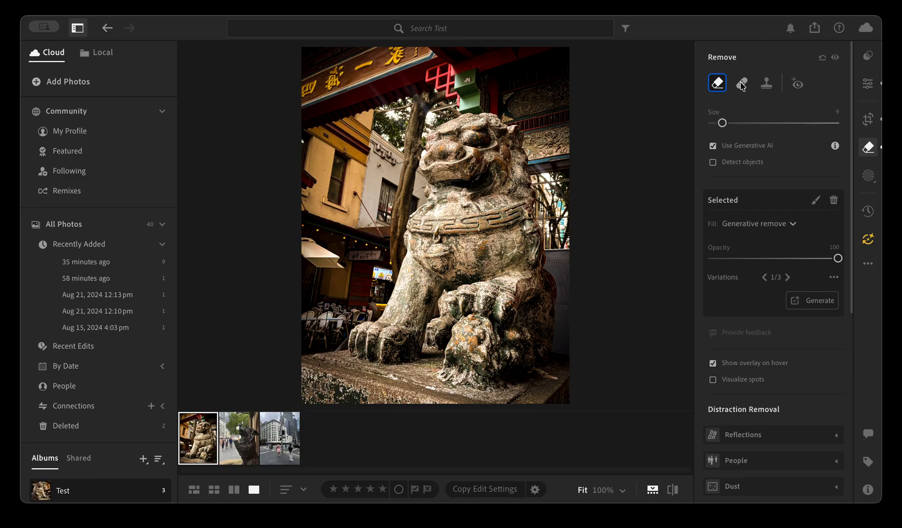
pyautogui.click(742, 84)
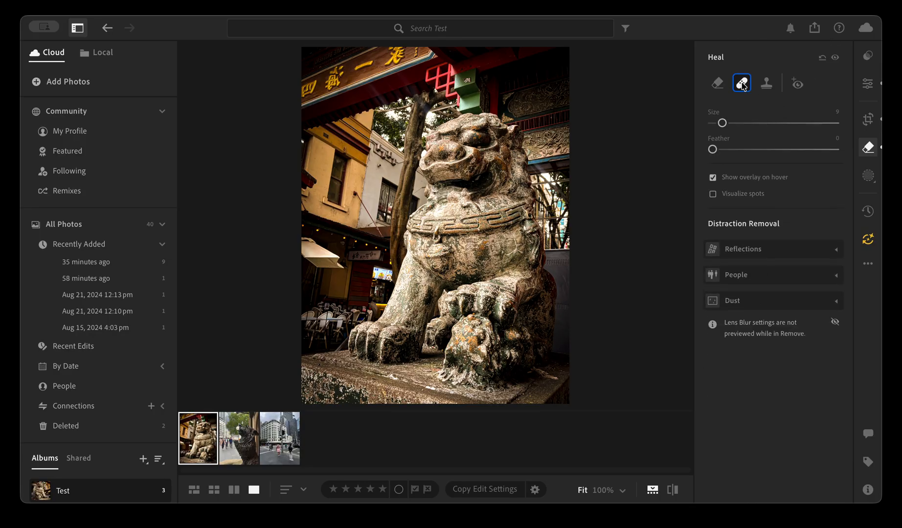
pyautogui.click(766, 84)
pyautogui.click(742, 84)
pyautogui.click(720, 81)
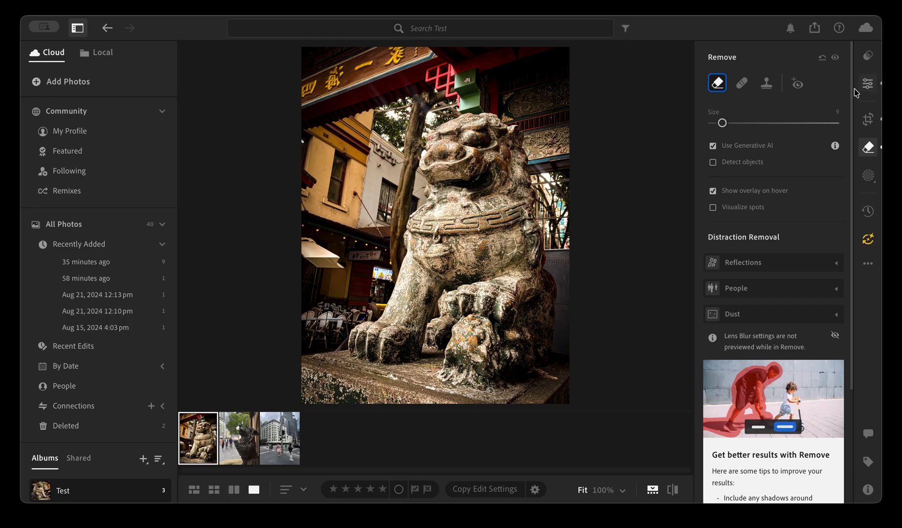
# Create a Subject mask on the statue with Exposure −0.52, Contrast +20, Highlights +23, Shadows +68, Whites −14 and Blacks −26
pyautogui.click(871, 177)
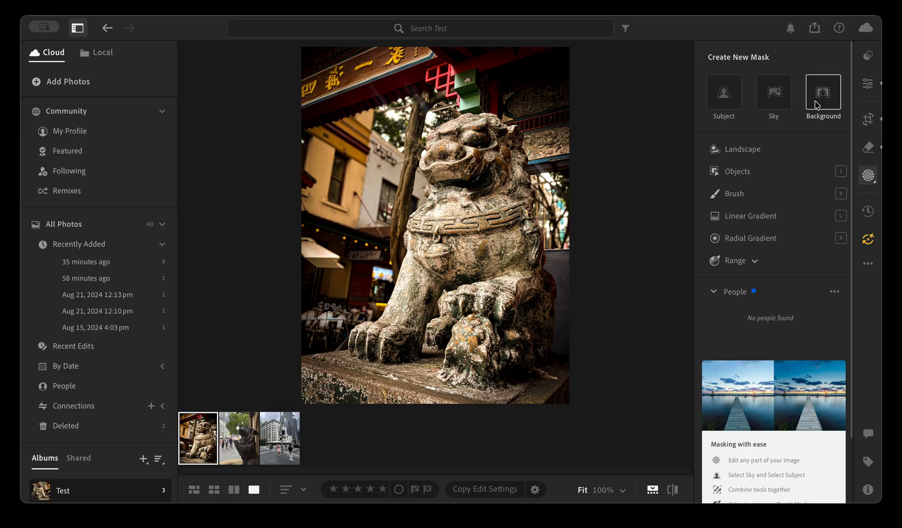
pyautogui.click(730, 104)
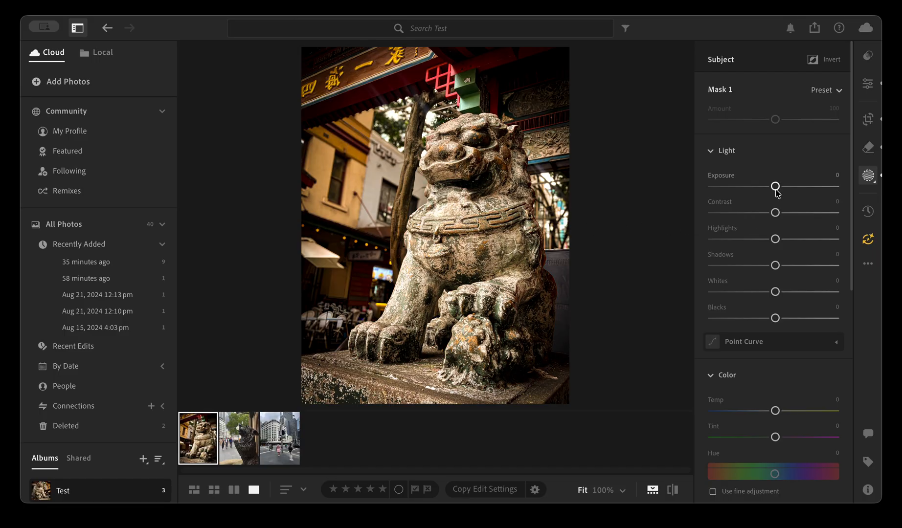
pyautogui.moveTo(777, 188); pyautogui.dragTo(791, 215)
pyautogui.moveTo(776, 293); pyautogui.dragTo(758, 331)
pyautogui.moveTo(775, 238); pyautogui.dragTo(817, 265)
# Set the subject mask's Temp to +15, Texture to +4 and Noise Reduction to +100
pyautogui.scroll(-3, 807, 349)
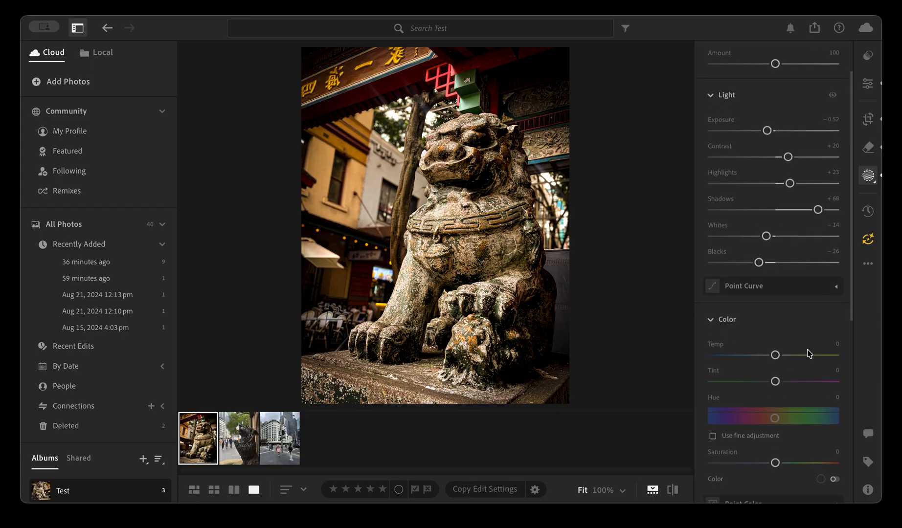
pyautogui.moveTo(777, 345)
pyautogui.mouseDown()
pyautogui.moveTo(810, 346)
pyautogui.moveTo(755, 346)
pyautogui.moveTo(784, 346)
pyautogui.mouseUp()
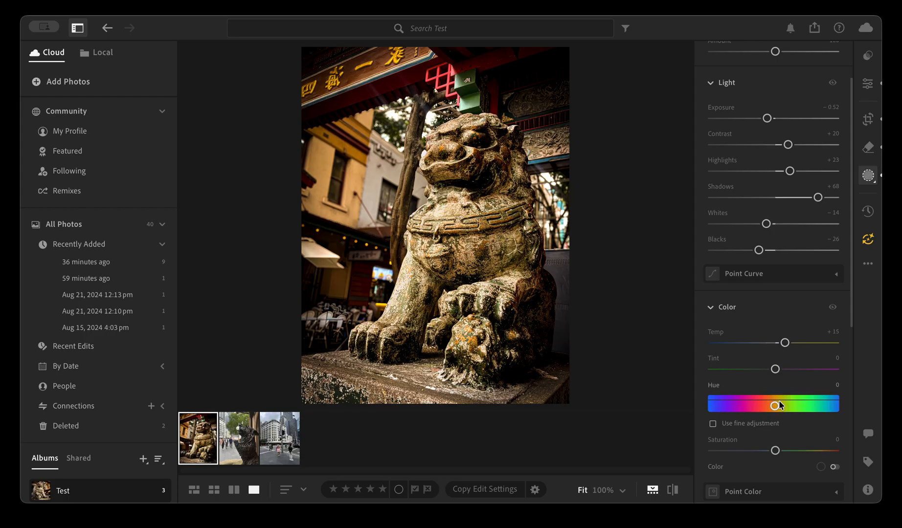
pyautogui.scroll(-1, 775, 438)
pyautogui.scroll(-5, 775, 436)
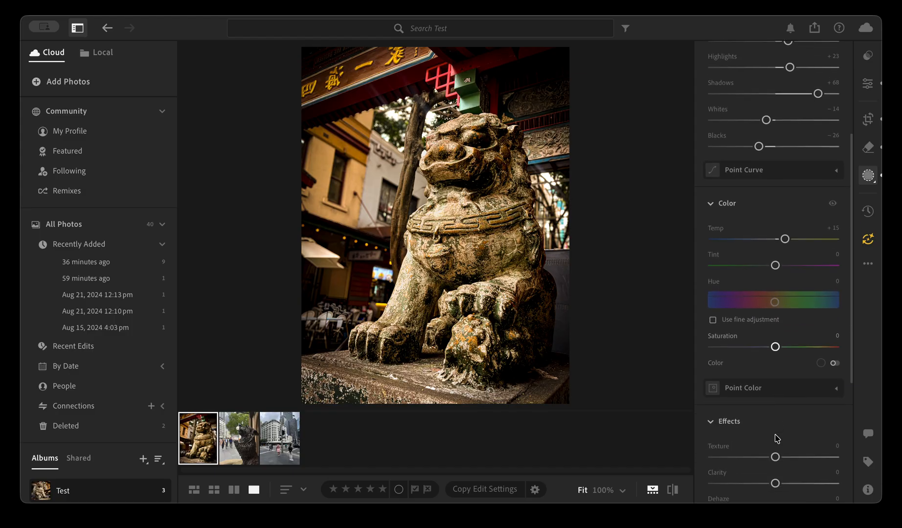
pyautogui.moveTo(776, 346)
pyautogui.mouseDown()
pyautogui.moveTo(853, 348)
pyautogui.moveTo(727, 347)
pyautogui.moveTo(777, 346)
pyautogui.mouseUp()
pyautogui.moveTo(775, 426); pyautogui.dragTo(862, 414)
pyautogui.scroll(-3, 775, 428)
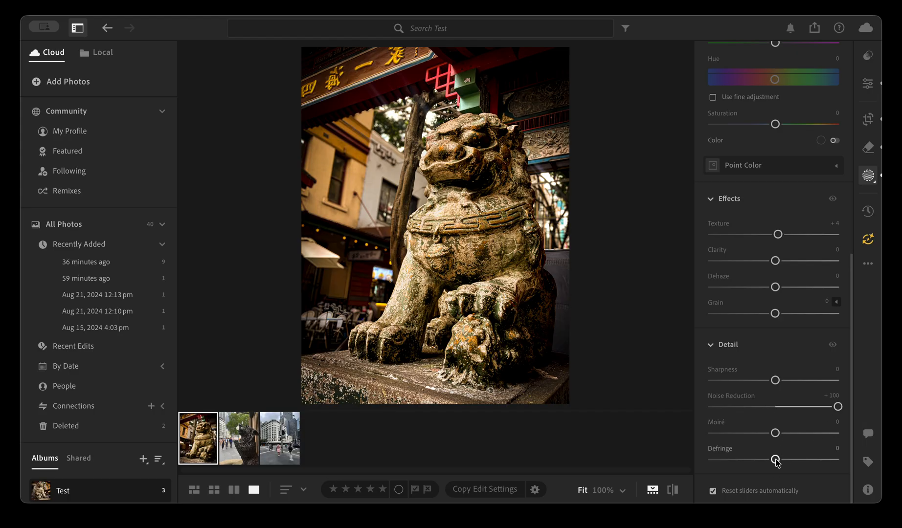
# Set the subject mask's Blacks to −3 and add a Background mask to the lion statue photo
pyautogui.scroll(15, 776, 463)
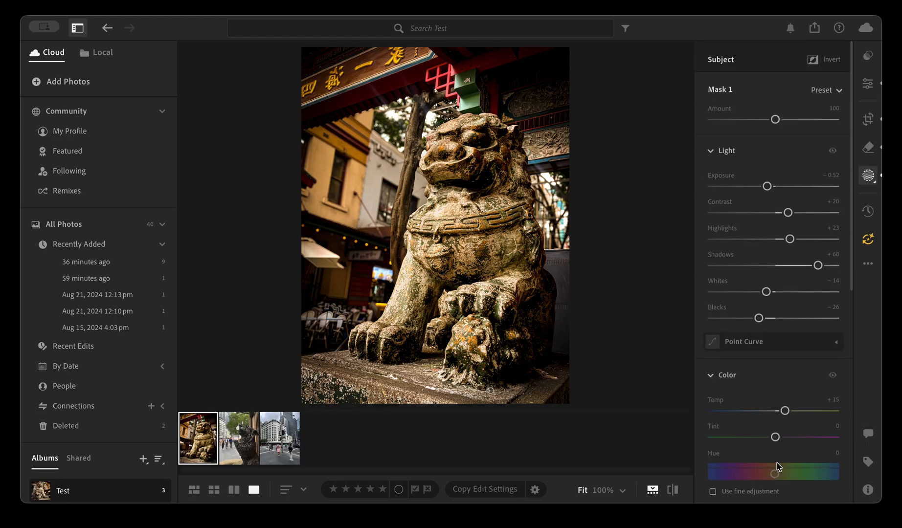
pyautogui.moveTo(759, 319)
pyautogui.mouseDown()
pyautogui.moveTo(737, 319)
pyautogui.moveTo(791, 318)
pyautogui.moveTo(773, 320)
pyautogui.mouseUp()
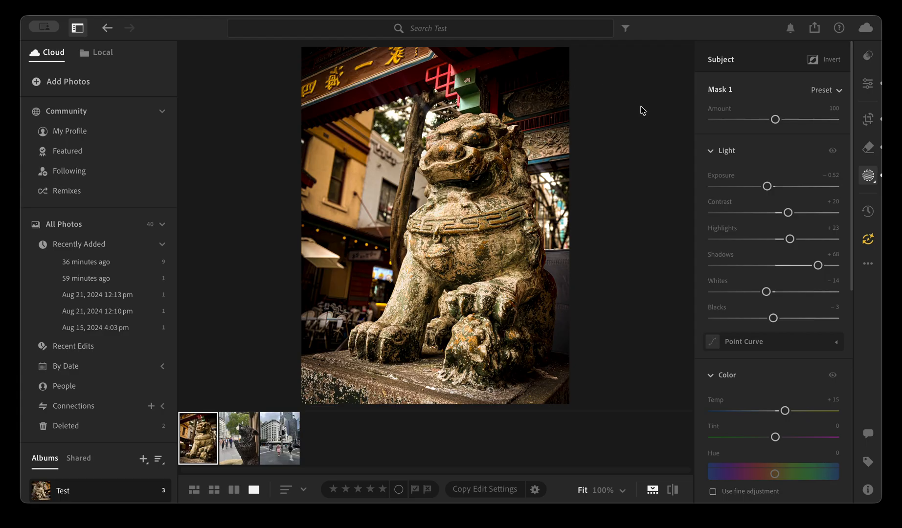
pyautogui.click(683, 115)
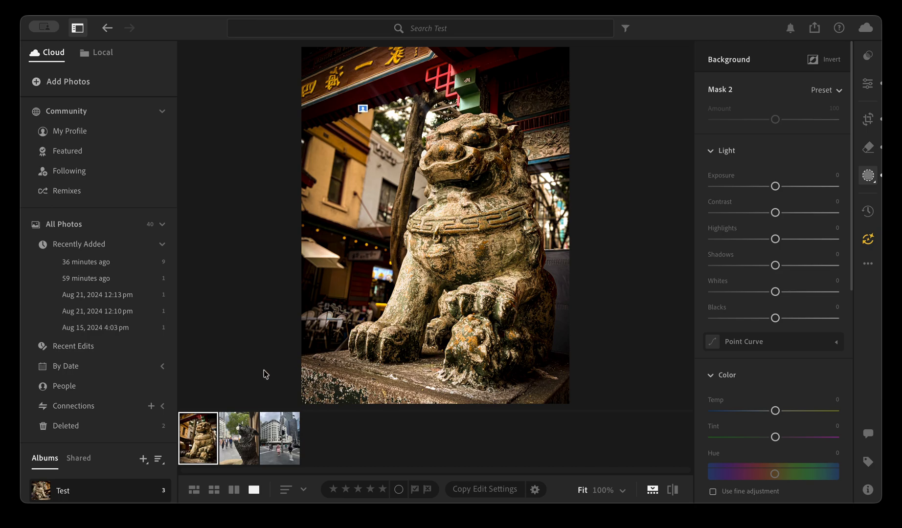
# Create a Sky mask on the street crossing photo with Exposure +0.08, Shadows −66, Whites −10 and Blacks −58
pyautogui.click(290, 461)
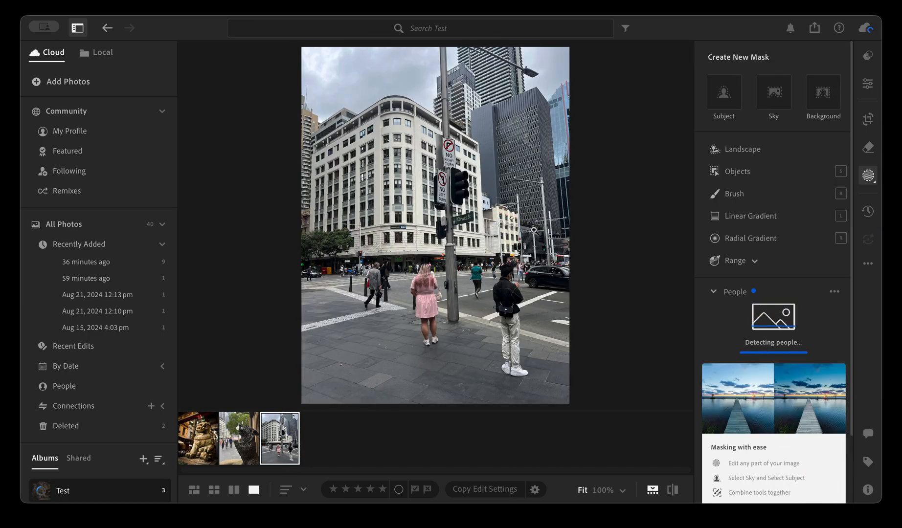
pyautogui.click(773, 98)
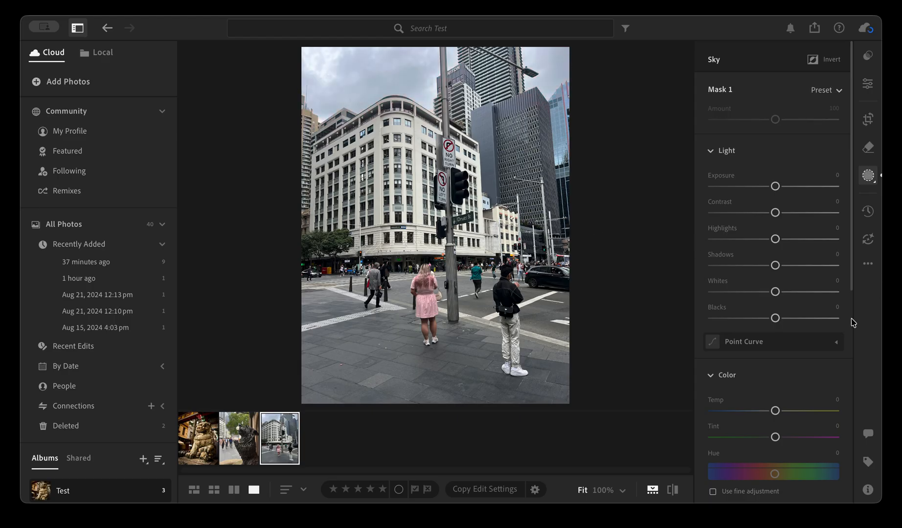
pyautogui.moveTo(775, 189)
pyautogui.mouseDown()
pyautogui.moveTo(744, 187)
pyautogui.moveTo(776, 187)
pyautogui.mouseUp()
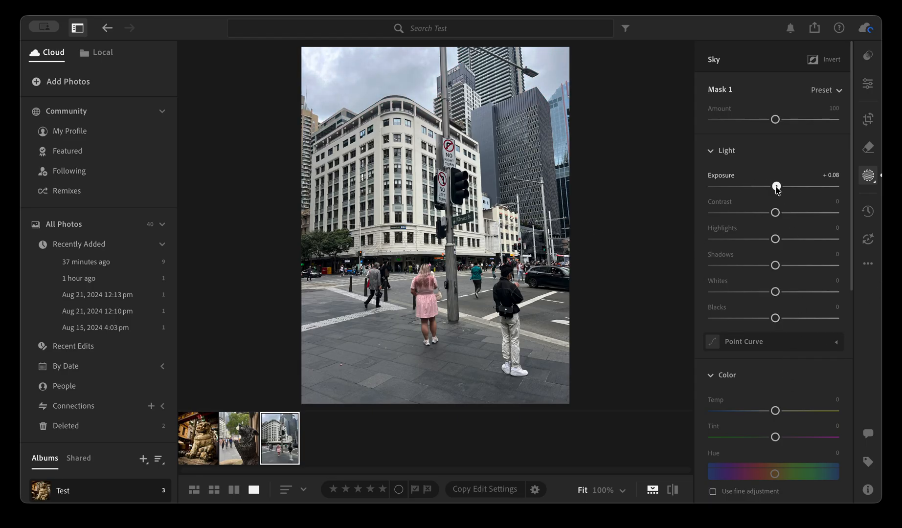
pyautogui.moveTo(775, 292); pyautogui.dragTo(740, 318)
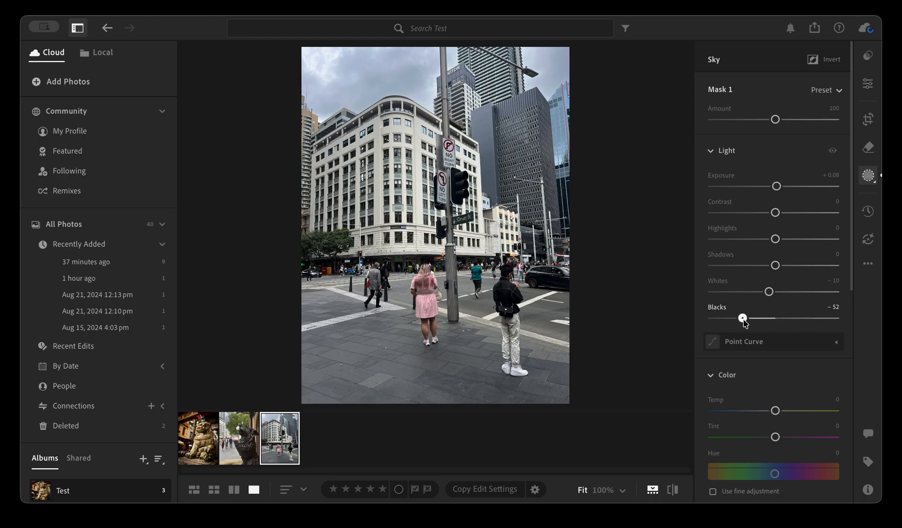
pyautogui.moveTo(775, 266); pyautogui.dragTo(733, 272)
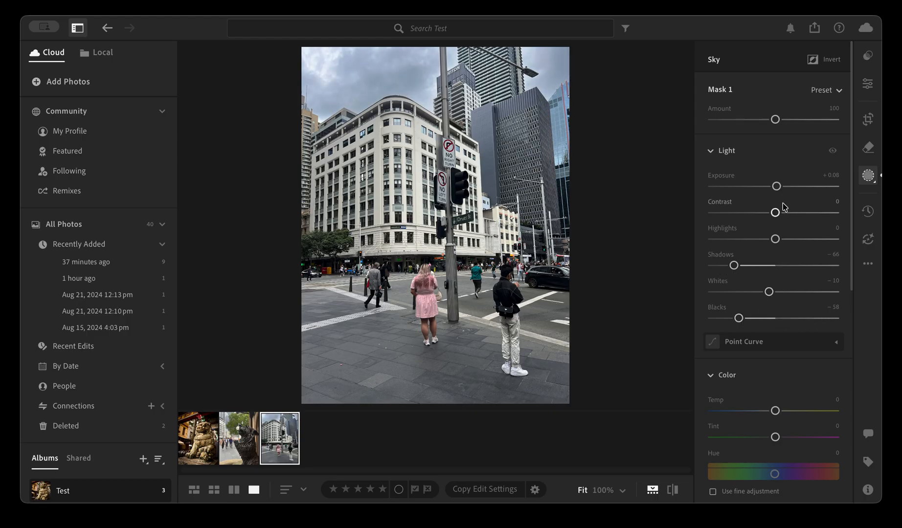
# Set the sky mask's Dehaze to +5, Texture to +51 and Clarity to +31
pyautogui.scroll(-7, 796, 329)
pyautogui.scroll(-2, 797, 328)
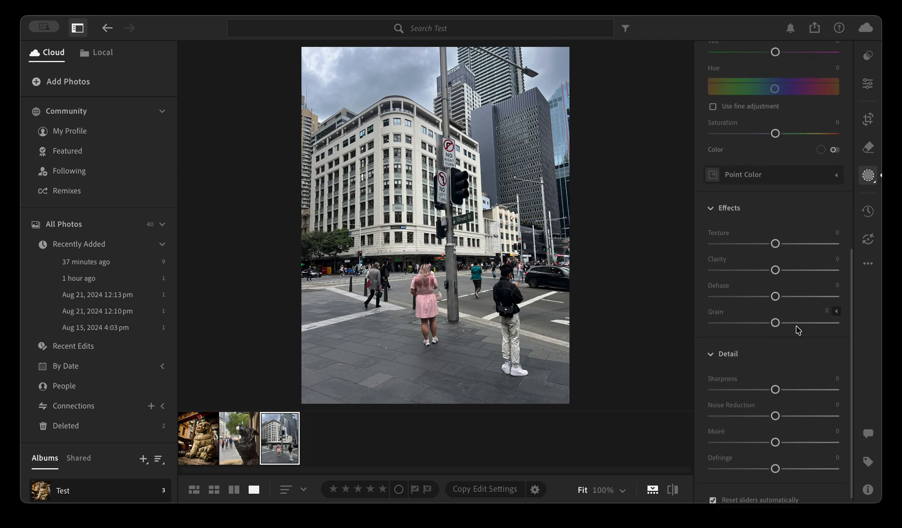
pyautogui.moveTo(775, 287)
pyautogui.mouseDown()
pyautogui.moveTo(847, 292)
pyautogui.moveTo(784, 288)
pyautogui.mouseUp()
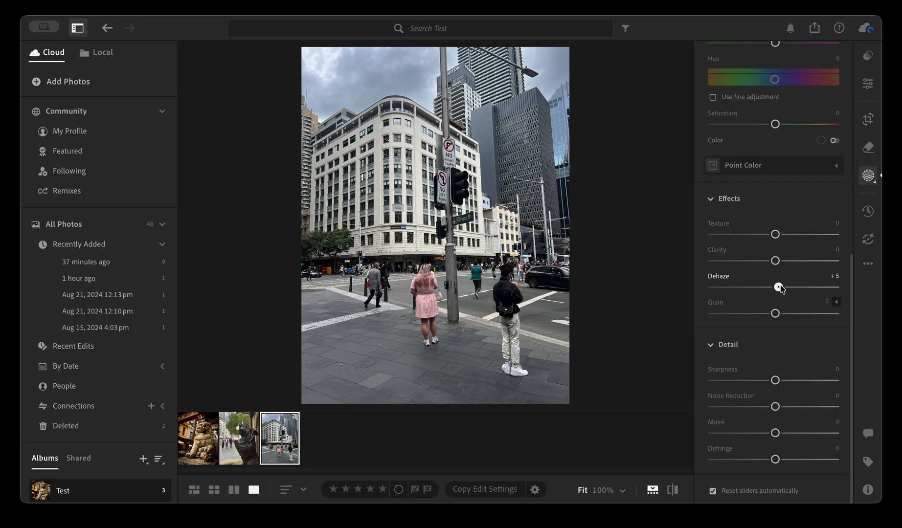
pyautogui.moveTo(776, 234); pyautogui.dragTo(808, 235)
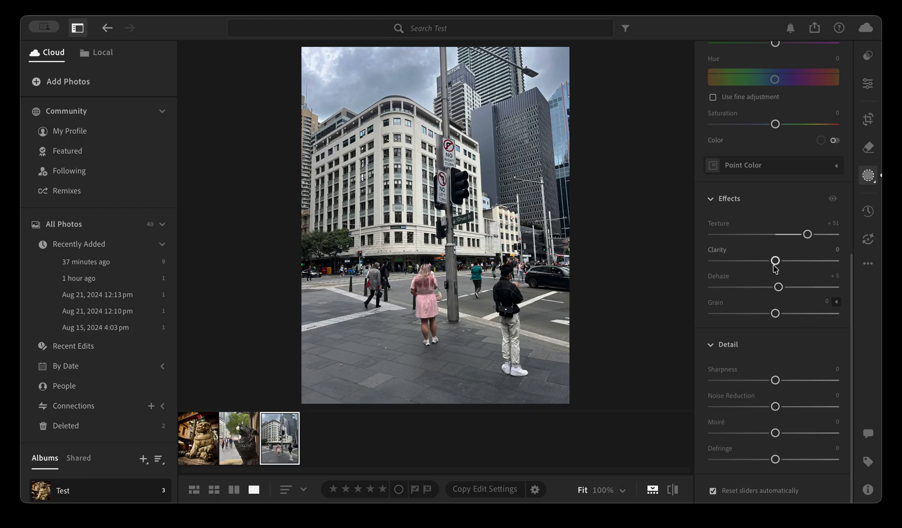
pyautogui.moveTo(775, 261); pyautogui.dragTo(795, 262)
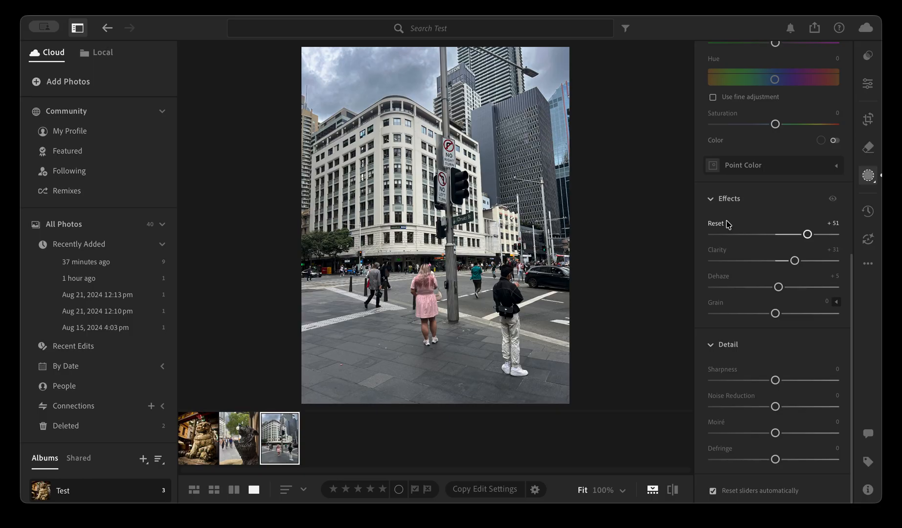
pyautogui.scroll(10, 767, 241)
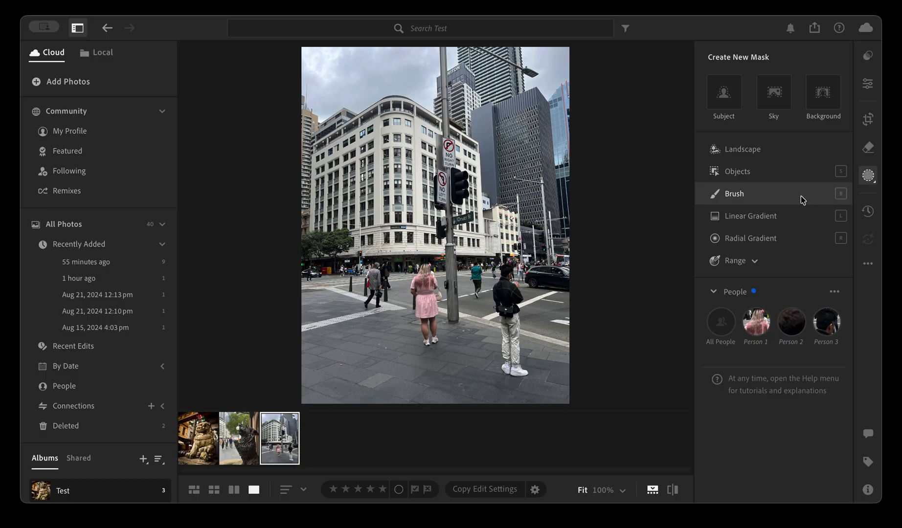
# Try a size 23 Brush mask over the man in black, and undo the stroke
pyautogui.click(771, 203)
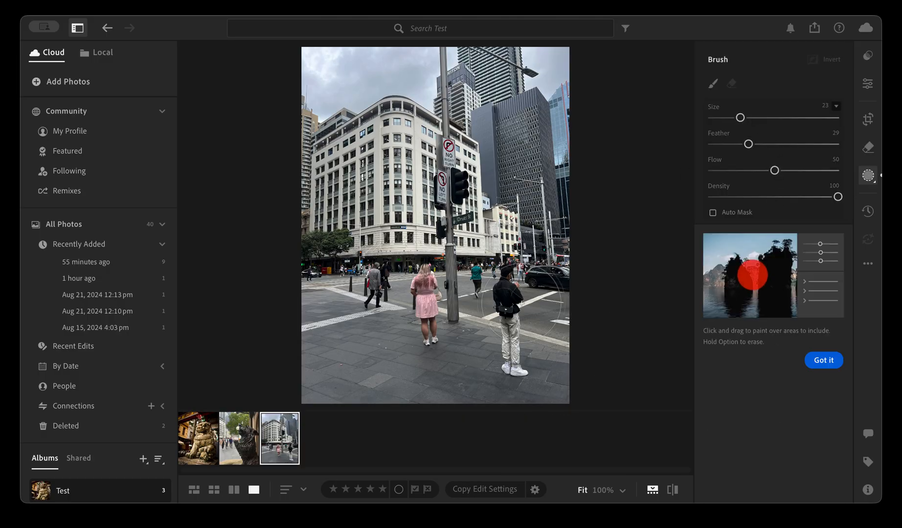
pyautogui.moveTo(505, 277); pyautogui.dragTo(508, 375)
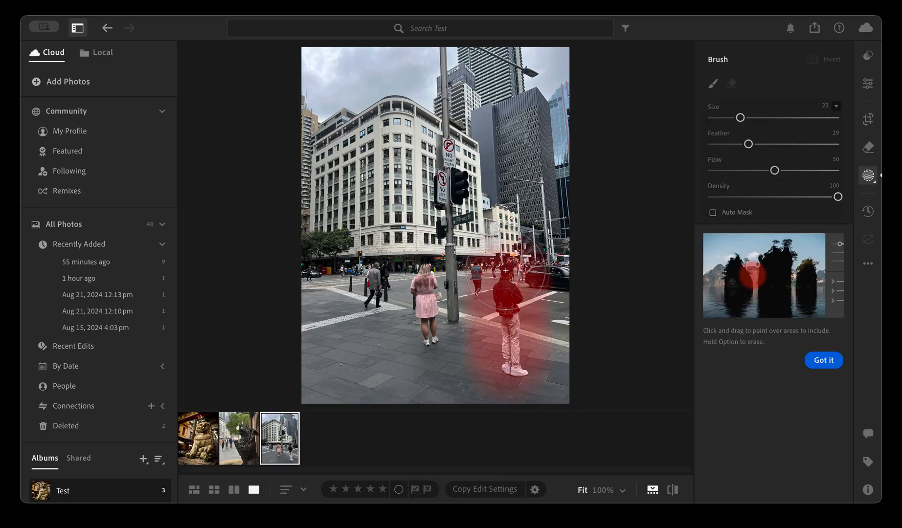
pyautogui.press('super+z')
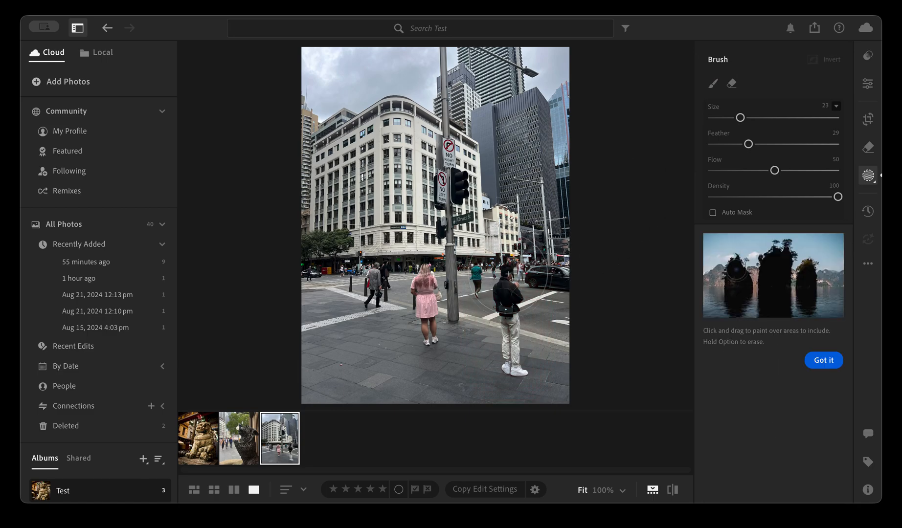
# Try a size 6 Brush mask over the woman in the pink dress, and undo it
pyautogui.moveTo(740, 117); pyautogui.dragTo(718, 118)
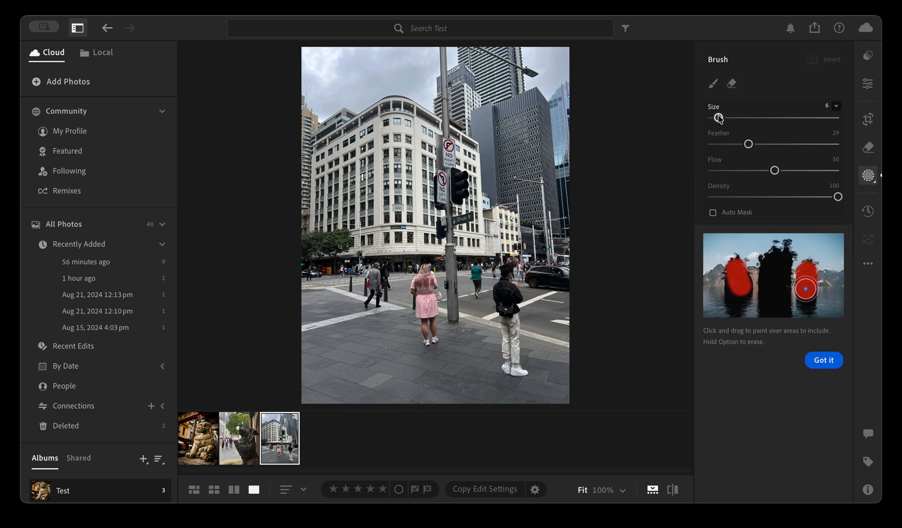
pyautogui.moveTo(424, 266)
pyautogui.mouseDown()
pyautogui.moveTo(433, 292)
pyautogui.moveTo(422, 270)
pyautogui.moveTo(416, 289)
pyautogui.moveTo(428, 278)
pyautogui.moveTo(430, 289)
pyautogui.moveTo(417, 283)
pyautogui.moveTo(417, 301)
pyautogui.moveTo(430, 284)
pyautogui.moveTo(438, 306)
pyautogui.moveTo(423, 288)
pyautogui.moveTo(414, 325)
pyautogui.moveTo(428, 310)
pyautogui.moveTo(430, 339)
pyautogui.moveTo(429, 308)
pyautogui.moveTo(428, 336)
pyautogui.mouseUp()
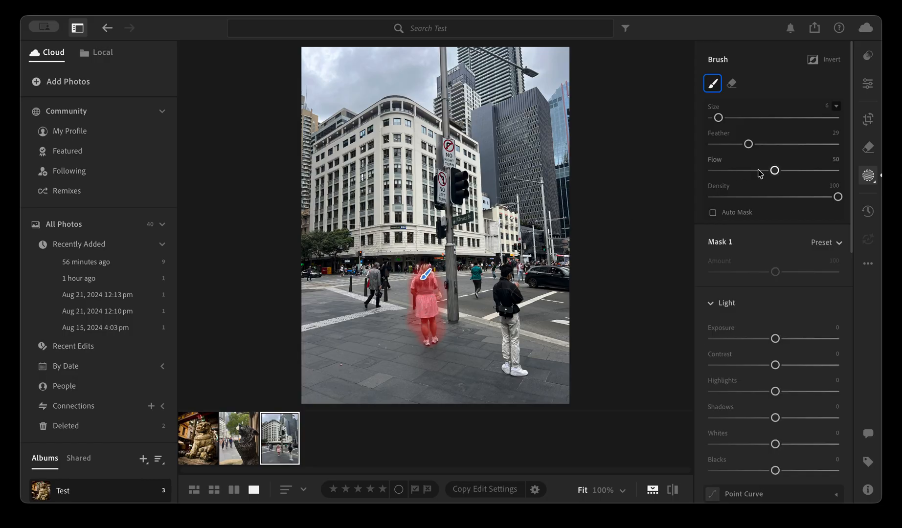
pyautogui.press('super+z')
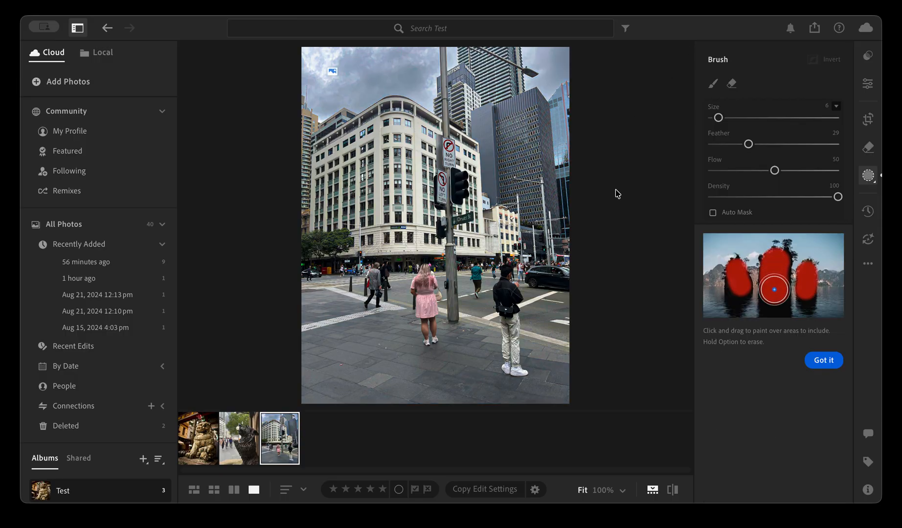
pyautogui.press('super+z')
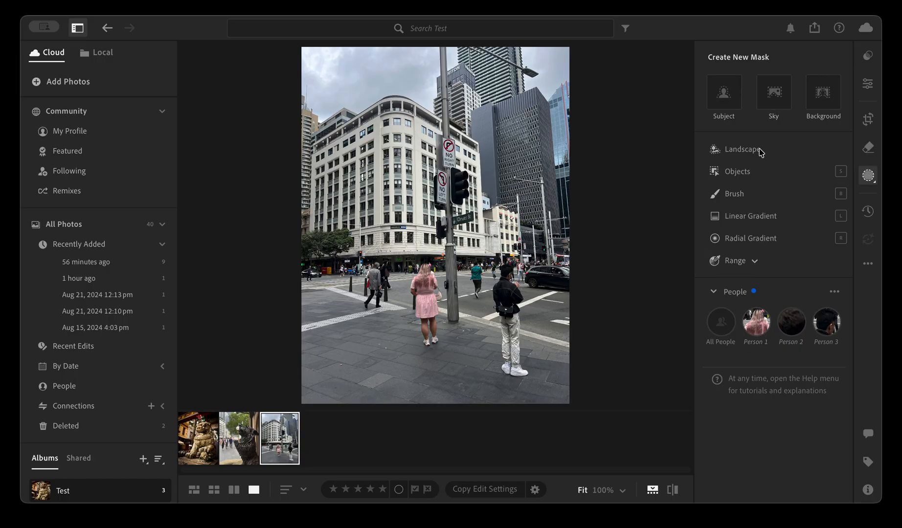
# Try an Objects mask over the car and the road beside the man in black, and undo the masks
pyautogui.click(747, 169)
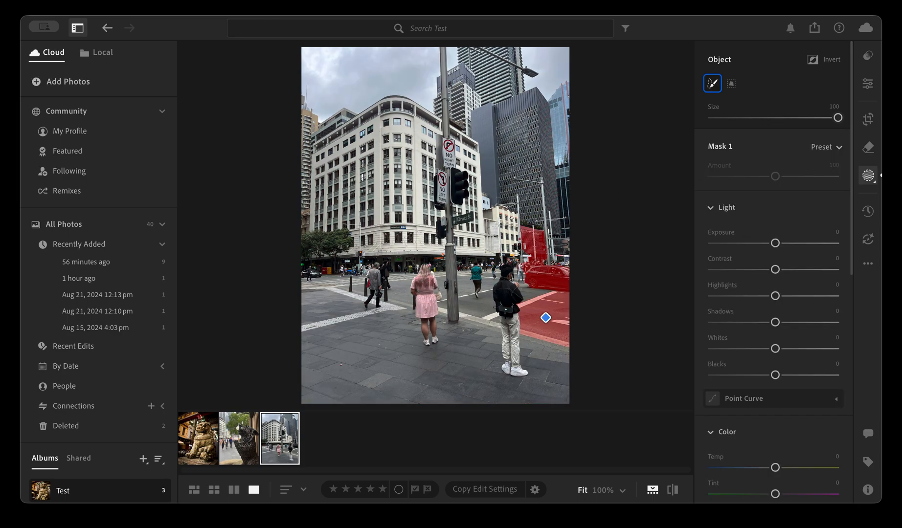
pyautogui.press('super+z')
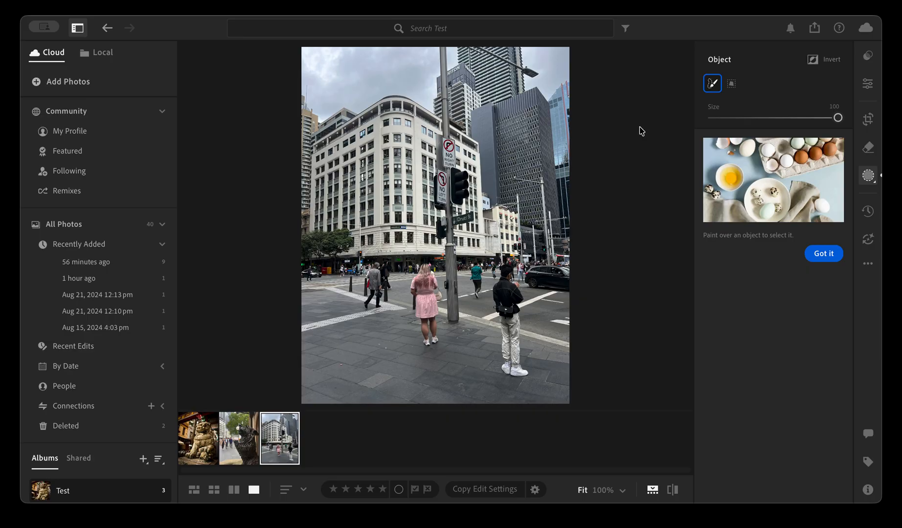
pyautogui.press('super+z')
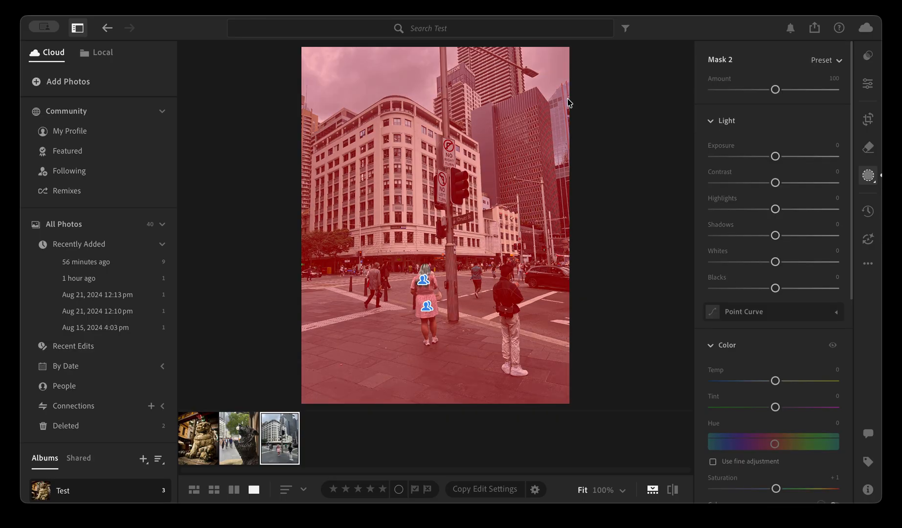
pyautogui.press('super+z')
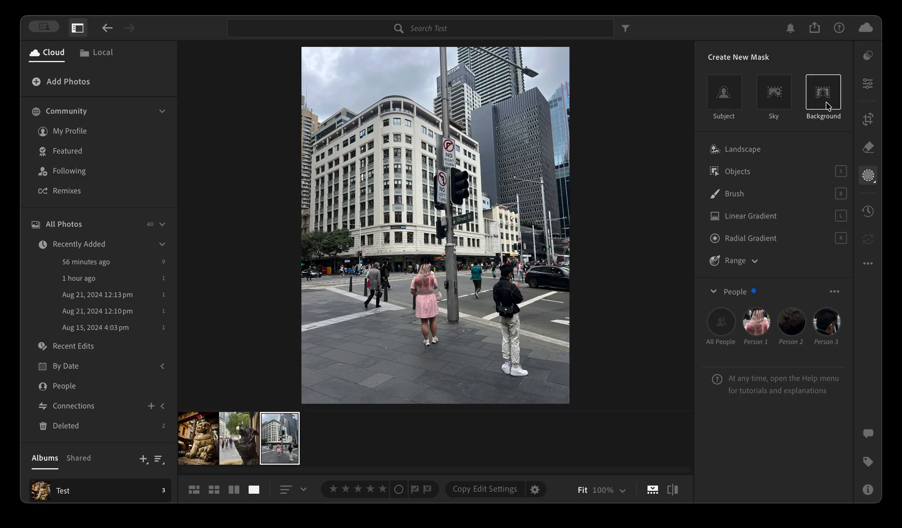
# Create an Entire Person mask for Person 1, the woman in pink, then test a lower Exposure and reset it
pyautogui.click(755, 325)
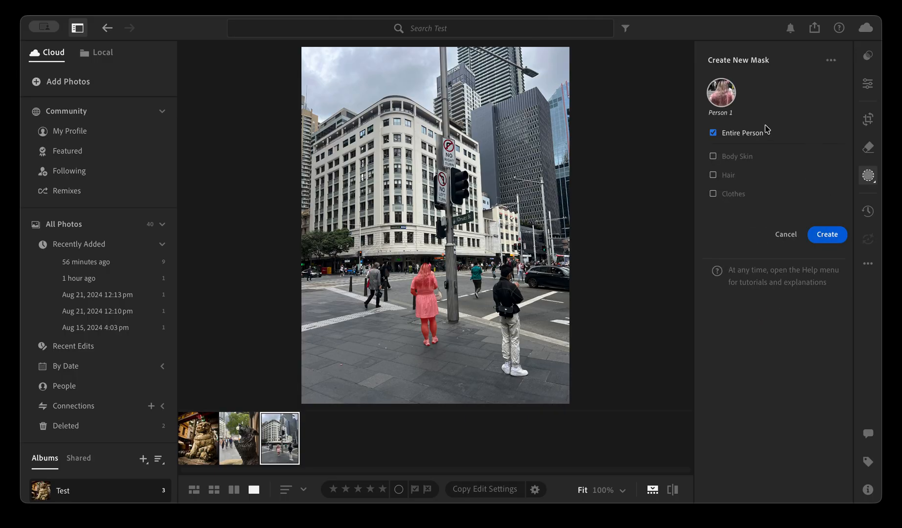
pyautogui.click(724, 156)
pyautogui.click(713, 133)
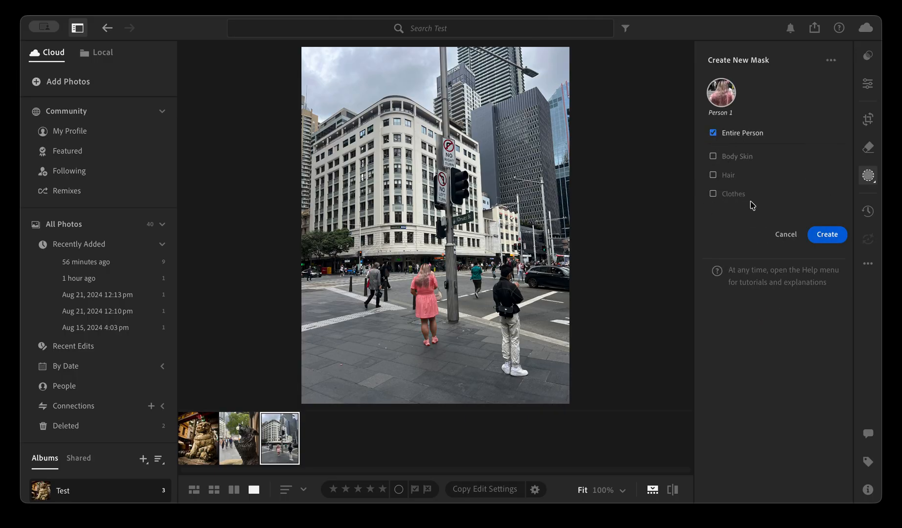
pyautogui.click(835, 236)
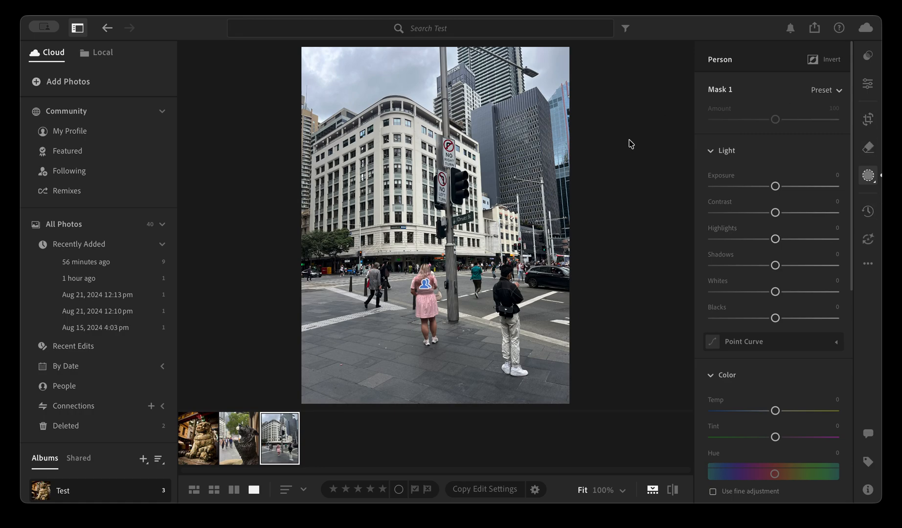
pyautogui.moveTo(775, 186); pyautogui.dragTo(758, 186)
pyautogui.doubleClick(758, 186)
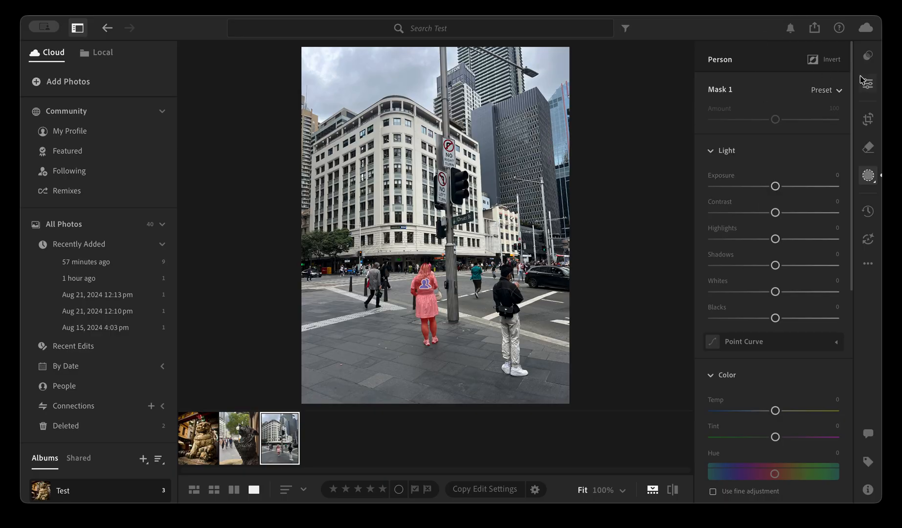
# Invert the person mask and set its Saturation to −100, so only the woman in pink keeps her color
pyautogui.click(830, 62)
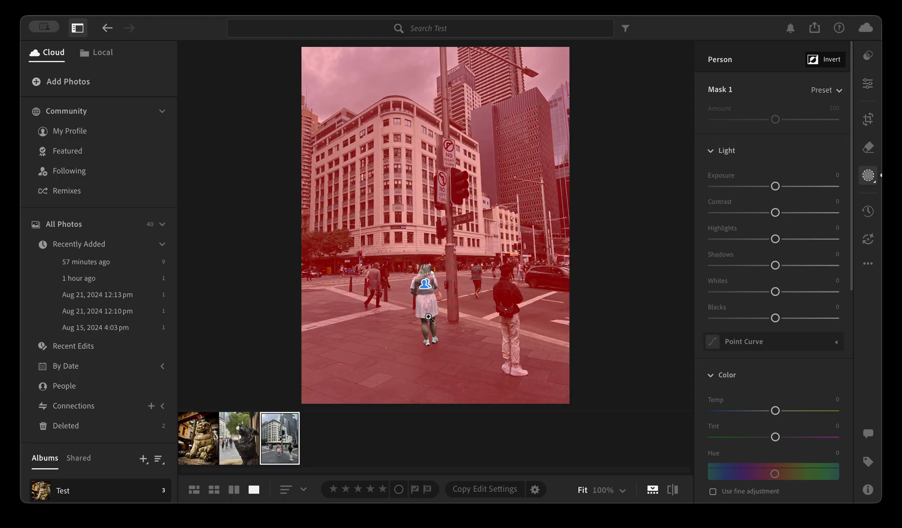
pyautogui.scroll(-10, 714, 396)
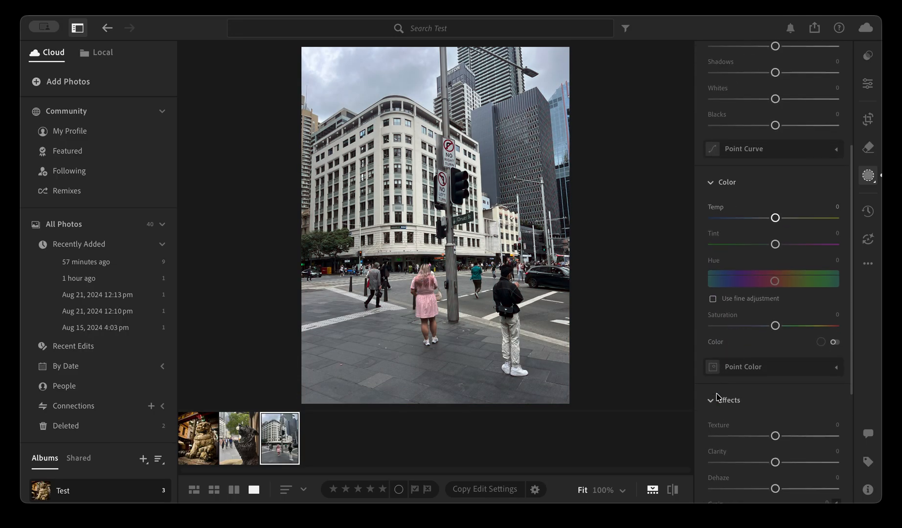
pyautogui.scroll(-3, 716, 397)
pyautogui.scroll(5, 716, 397)
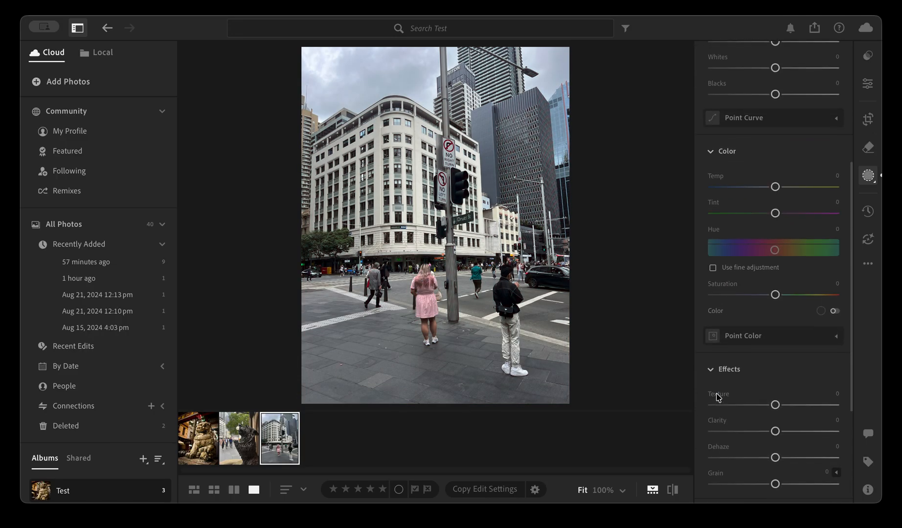
pyautogui.moveTo(775, 296); pyautogui.dragTo(713, 295)
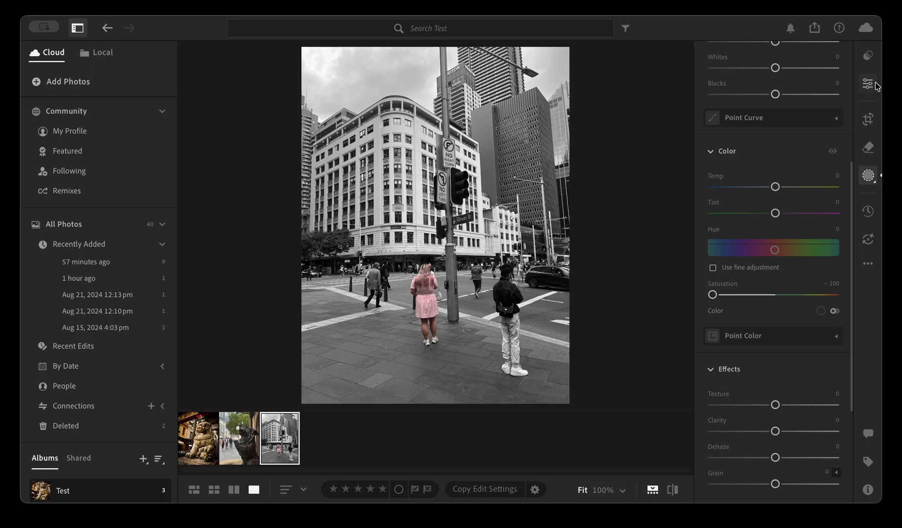
# Try an Exposure of −0.50 on the whole photo, and reset it
pyautogui.click(875, 86)
pyautogui.moveTo(774, 179)
pyautogui.mouseDown()
pyautogui.moveTo(757, 180)
pyautogui.moveTo(768, 180)
pyautogui.mouseUp()
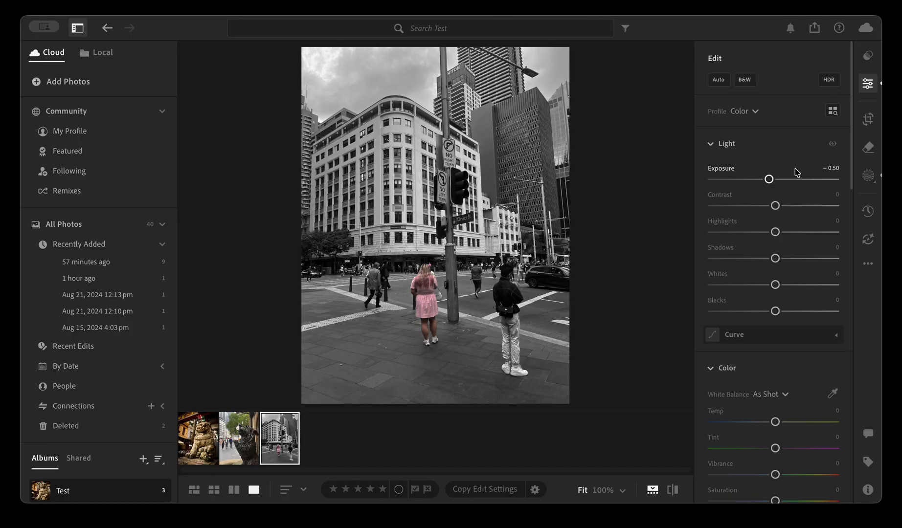
pyautogui.doubleClick(769, 179)
# Set the inverted person mask's Contrast to +100, Highlights to +15, Shadows to −27, Whites to −32 and Blacks to −25
pyautogui.click(870, 175)
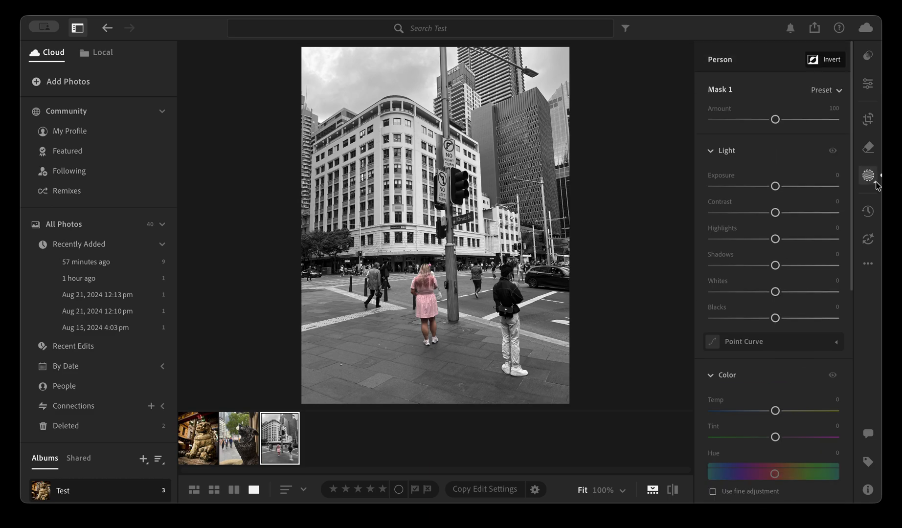
pyautogui.moveTo(777, 216); pyautogui.dragTo(839, 213)
pyautogui.moveTo(776, 318); pyautogui.dragTo(779, 245)
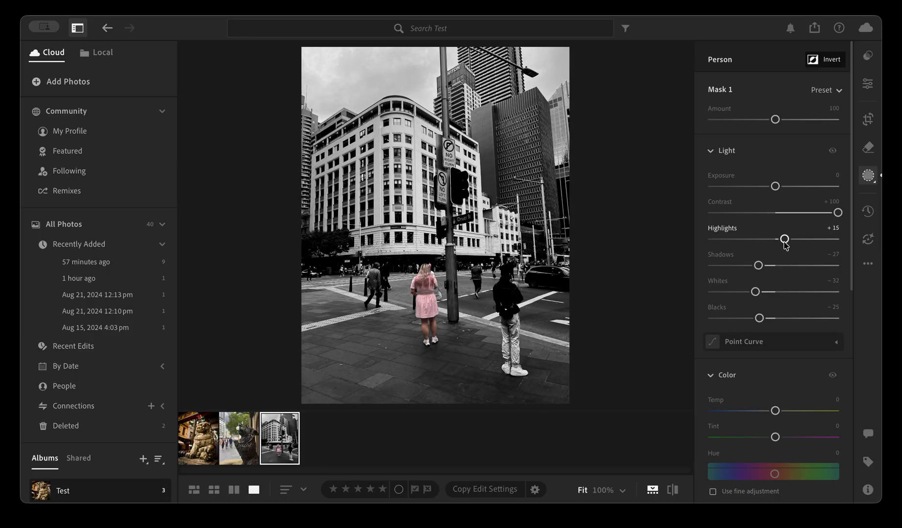